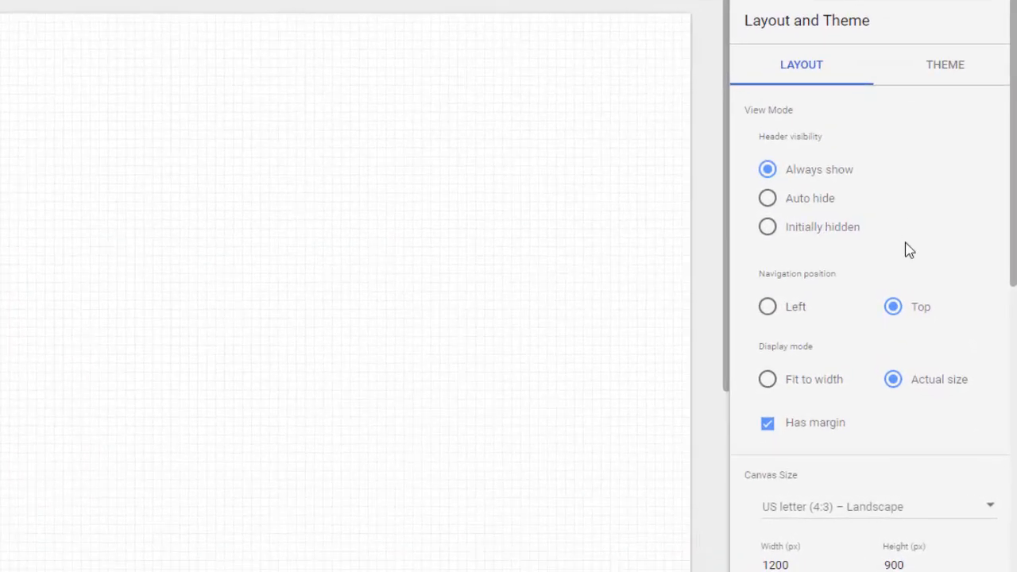
Insert a table chart and draw it on the report canvas
{"action": "scroll", "coordinate": [910, 251], "scroll_direction": "down", "scroll_amount": 3}
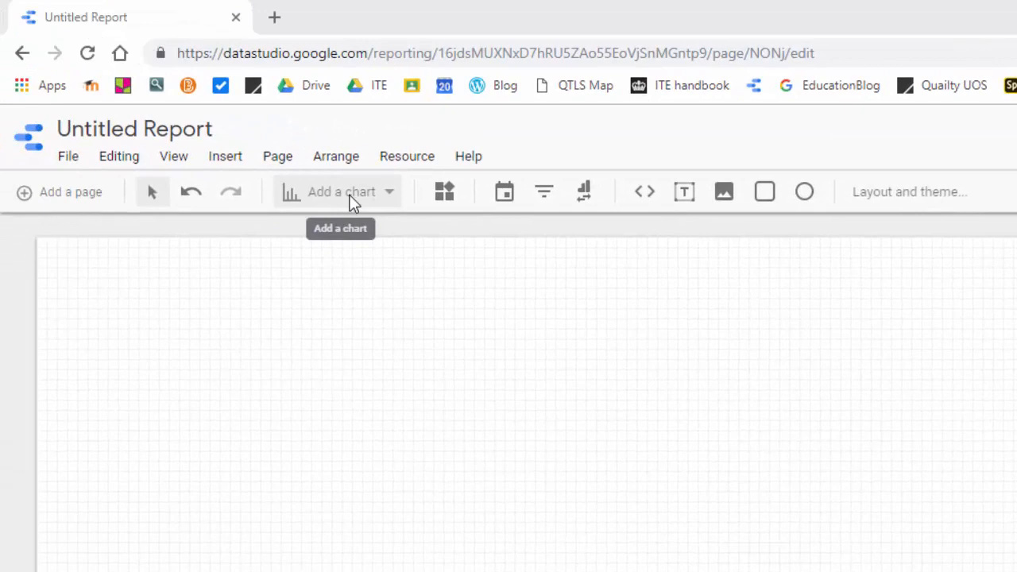
{"action": "left_click", "coordinate": [350, 194]}
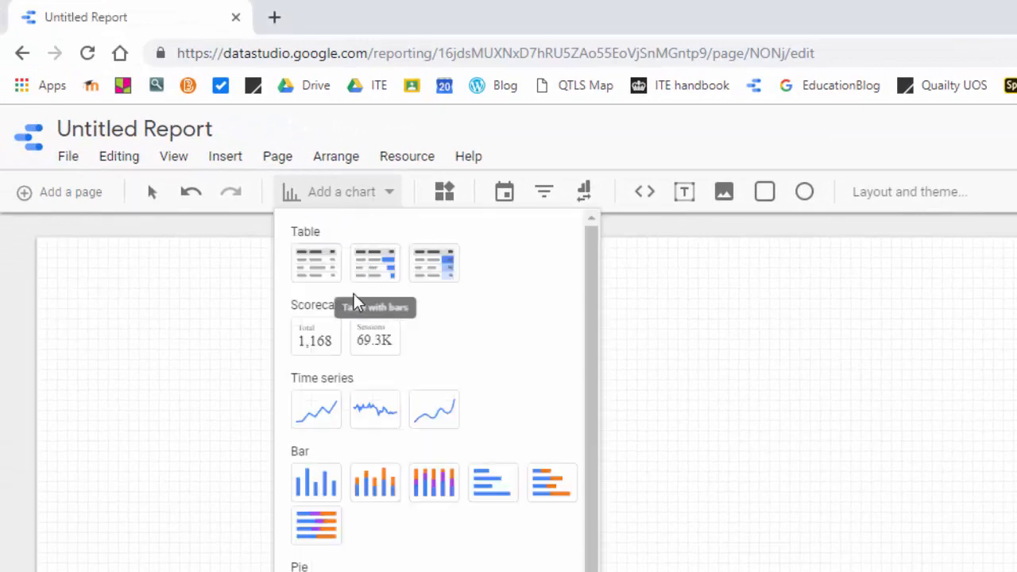
{"action": "left_click", "coordinate": [326, 282]}
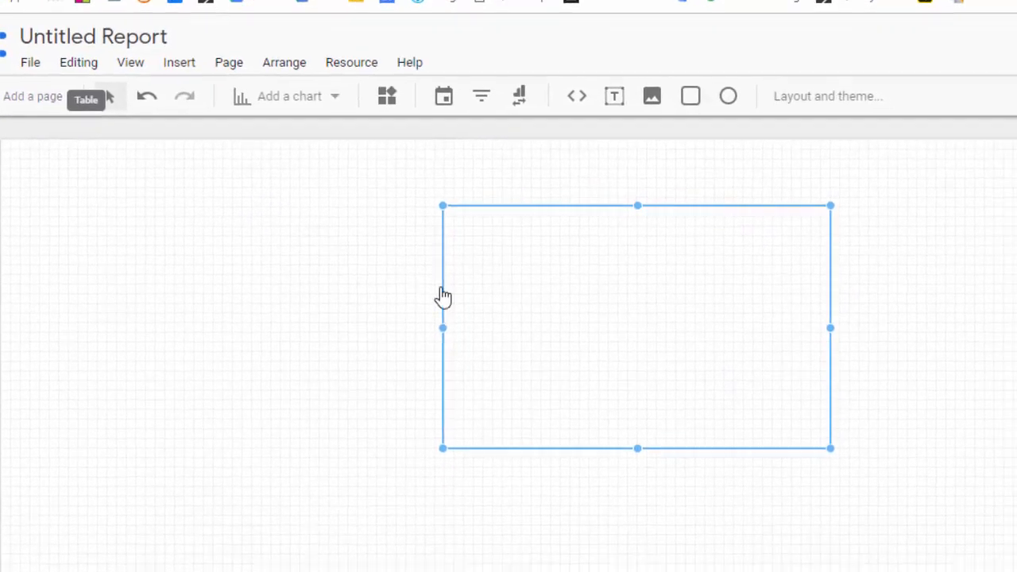
{"action": "left_click_drag", "start_coordinate": [533, 209], "coordinate": [305, 254]}
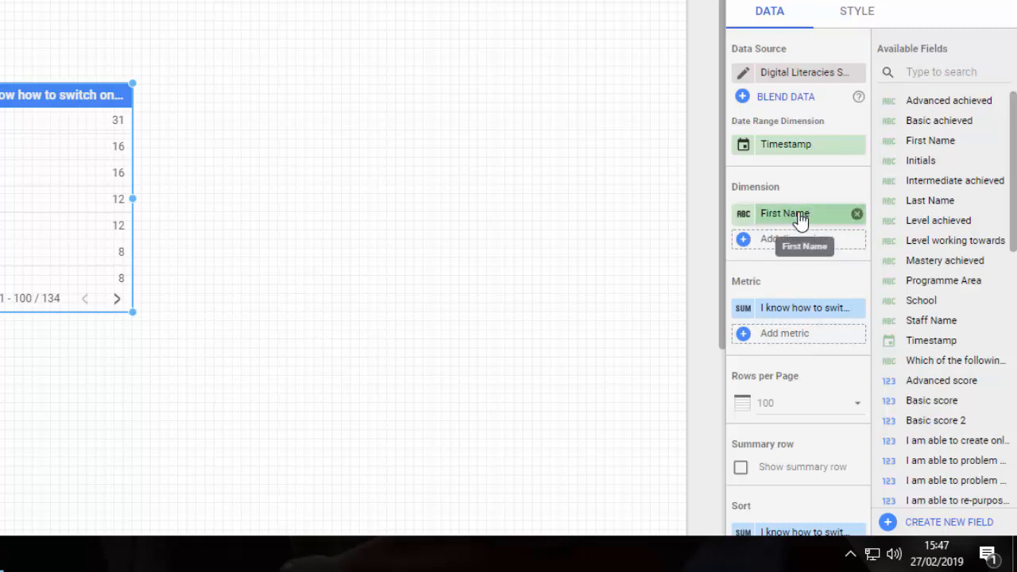
Replace the table's dimension with Initials and rename its metric to B1, keeping Sum aggregation
{"action": "left_click_drag", "start_coordinate": [932, 164], "coordinate": [794, 243]}
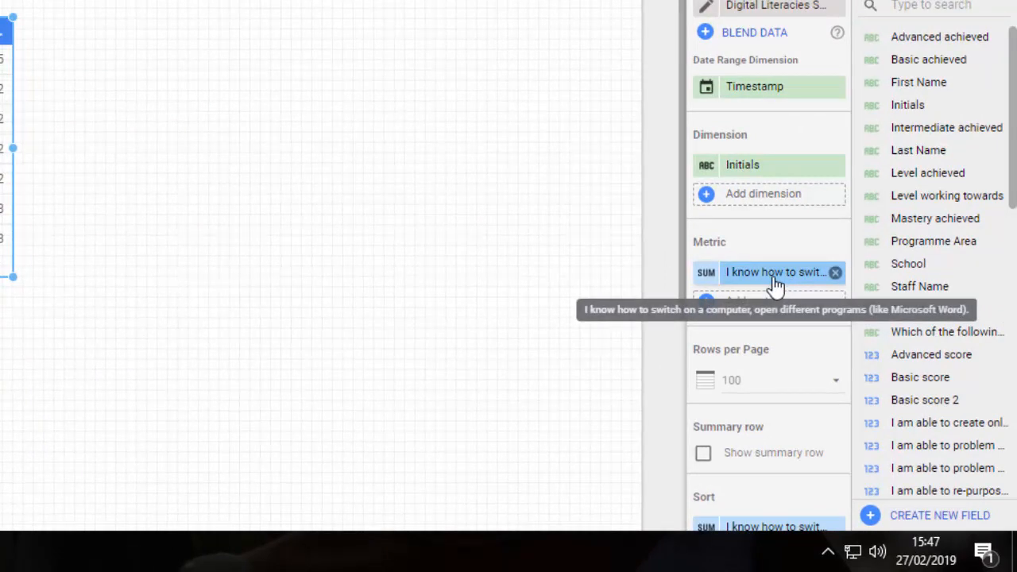
{"action": "left_click", "coordinate": [708, 276]}
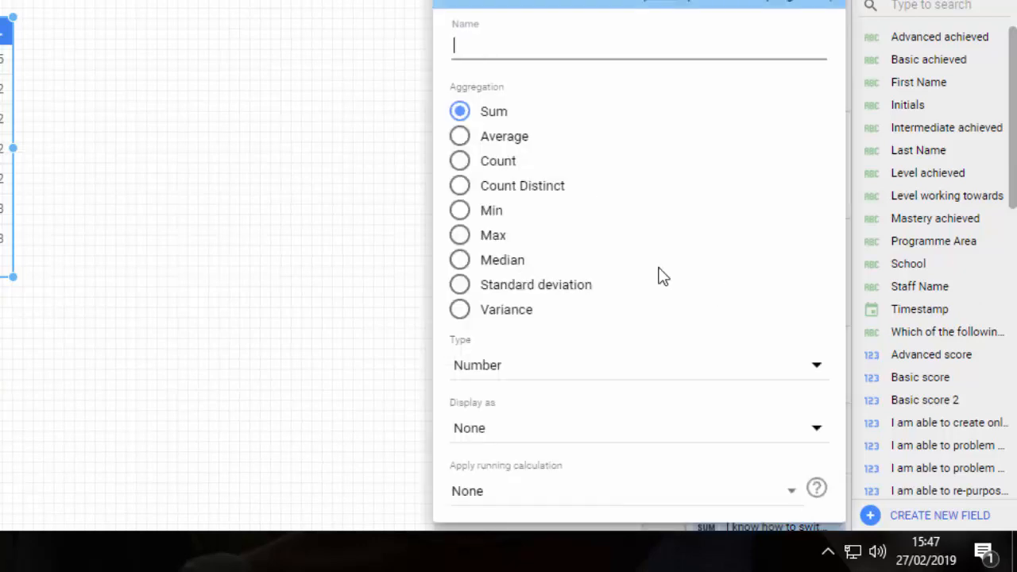
{"action": "left_click", "coordinate": [512, 141]}
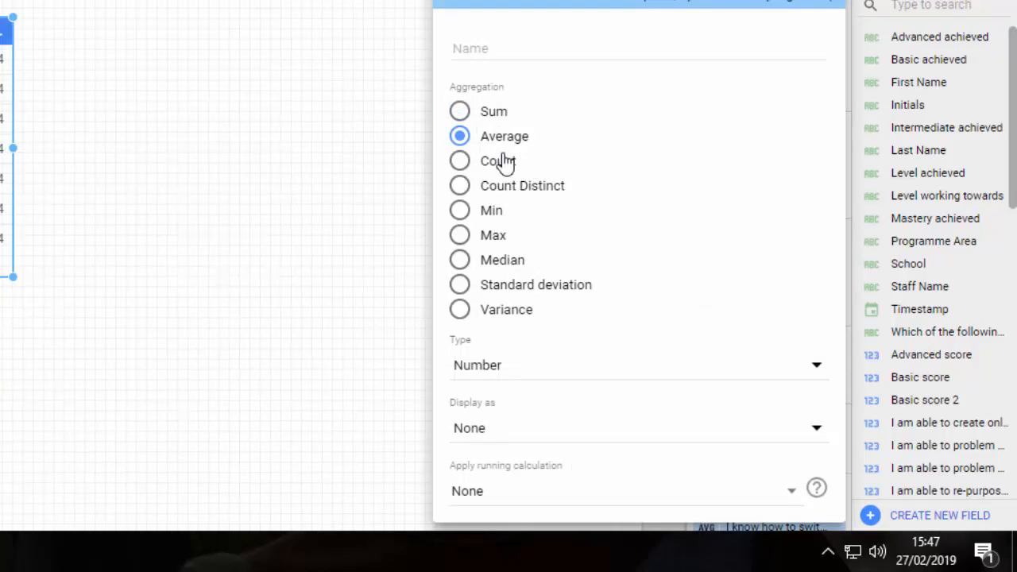
{"action": "left_click", "coordinate": [506, 161]}
{"action": "left_click", "coordinate": [504, 117]}
{"action": "left_click", "coordinate": [513, 57]}
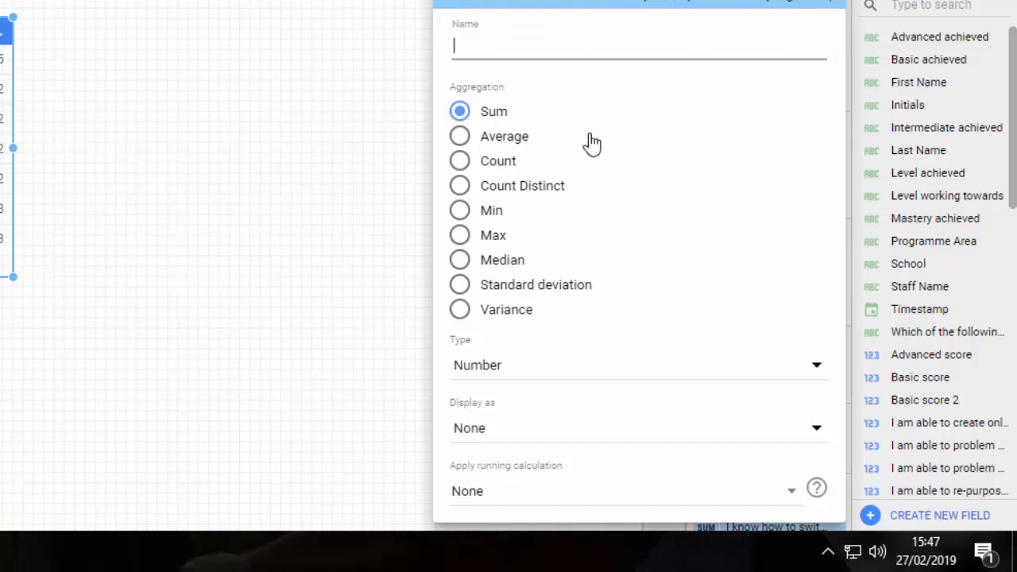
{"action": "type", "text": "B1"}
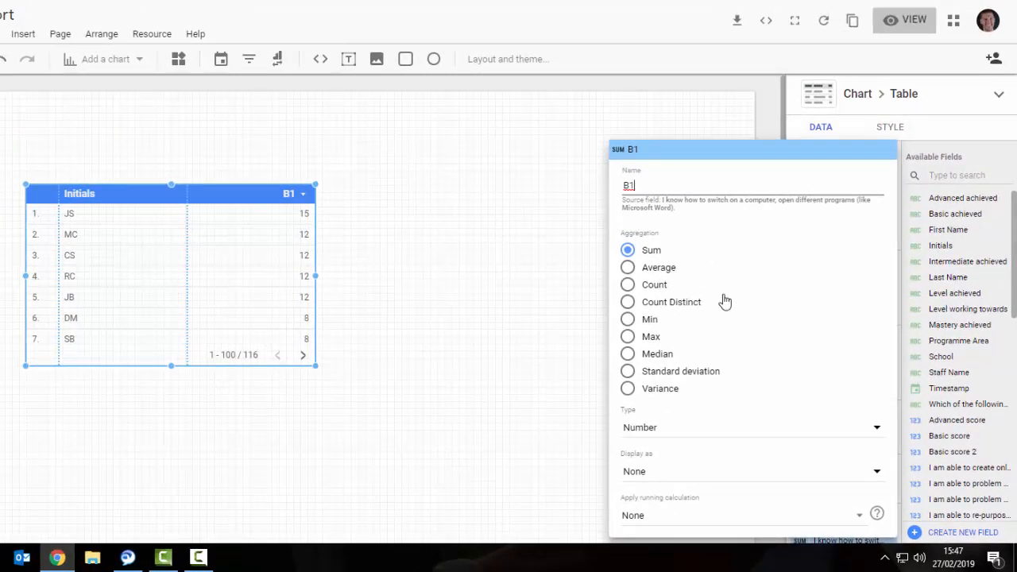
{"action": "left_click", "coordinate": [844, 540]}
Set the table's sort field to Initials
{"action": "scroll", "coordinate": [843, 333], "scroll_direction": "down", "scroll_amount": 3}
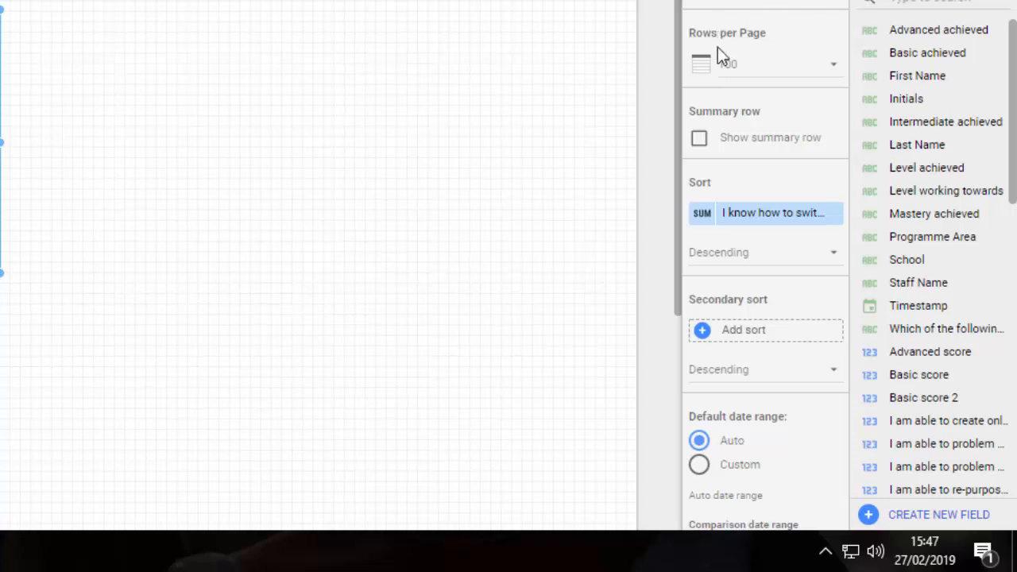
{"action": "scroll", "coordinate": [718, 47], "scroll_direction": "up", "scroll_amount": 3}
{"action": "scroll", "coordinate": [792, 236], "scroll_direction": "down", "scroll_amount": 2}
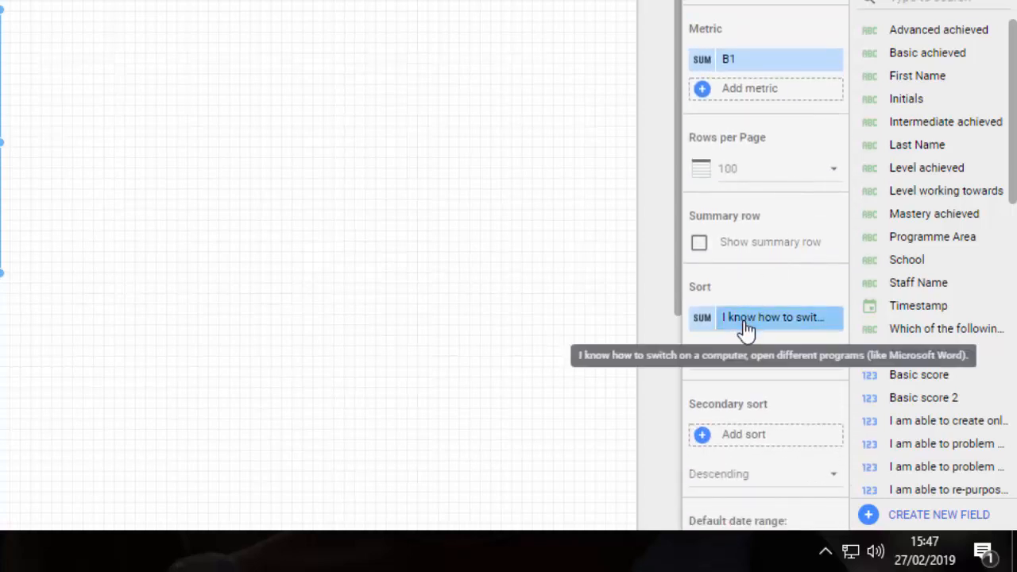
{"action": "left_click", "coordinate": [744, 320]}
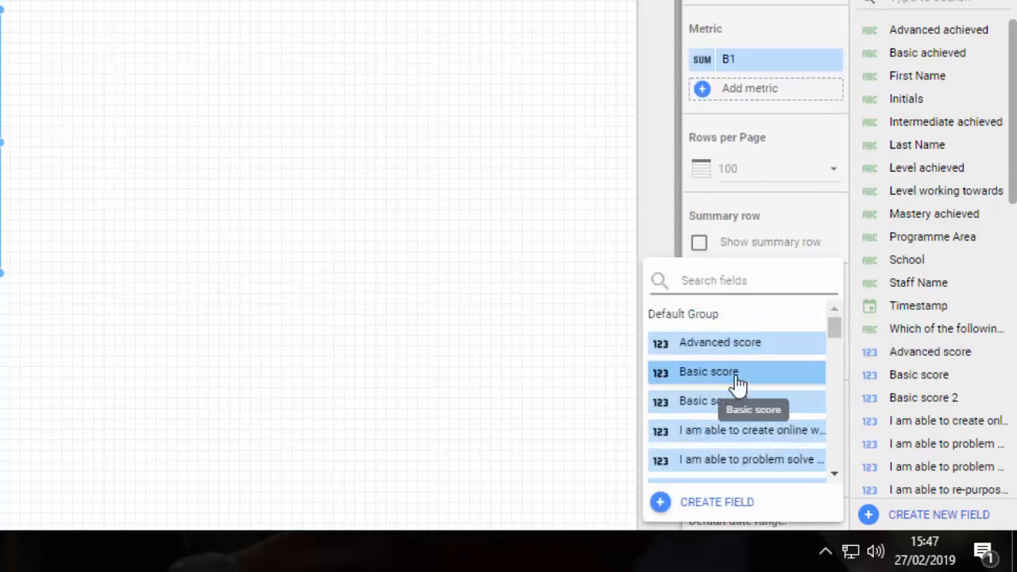
{"action": "type", "text": "i"}
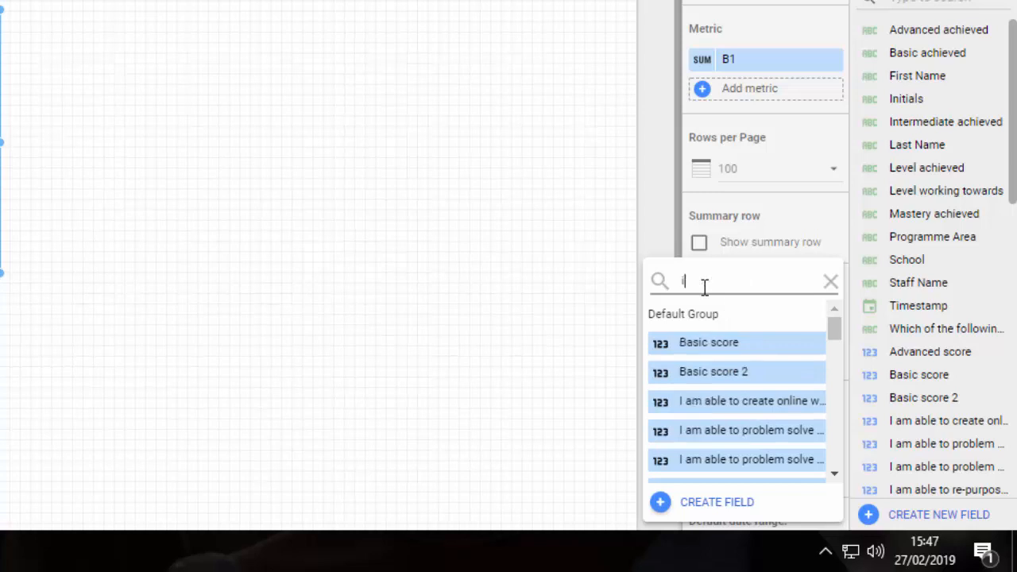
{"action": "type", "text": "ni"}
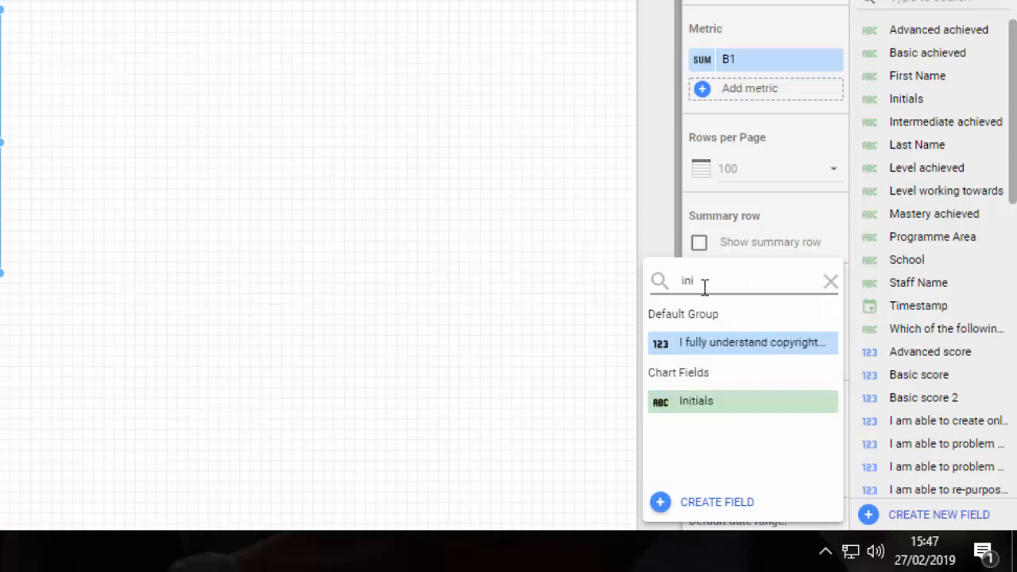
{"action": "left_click", "coordinate": [693, 401]}
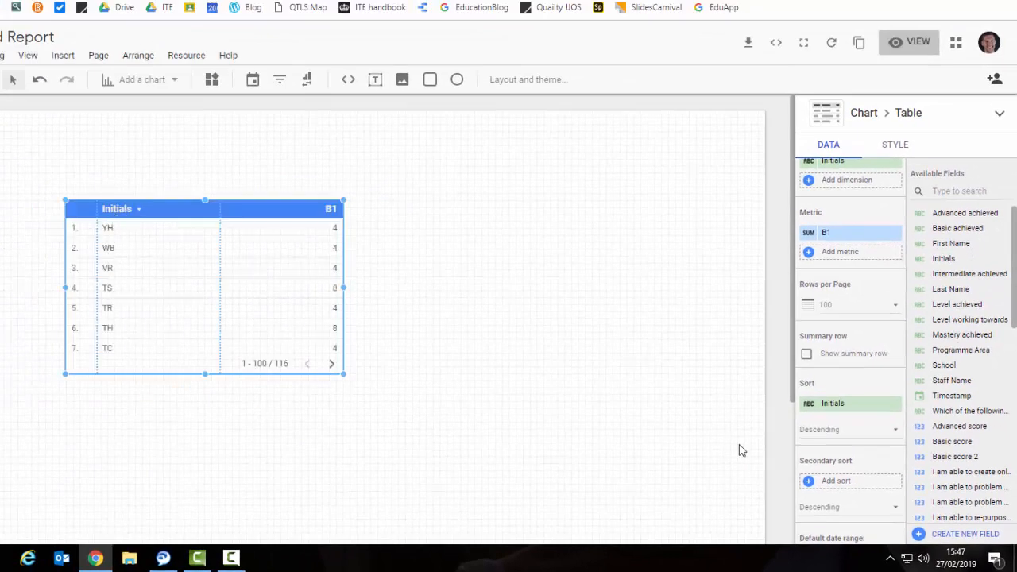
Change the table's sort order to Ascending
{"action": "left_click", "coordinate": [849, 437]}
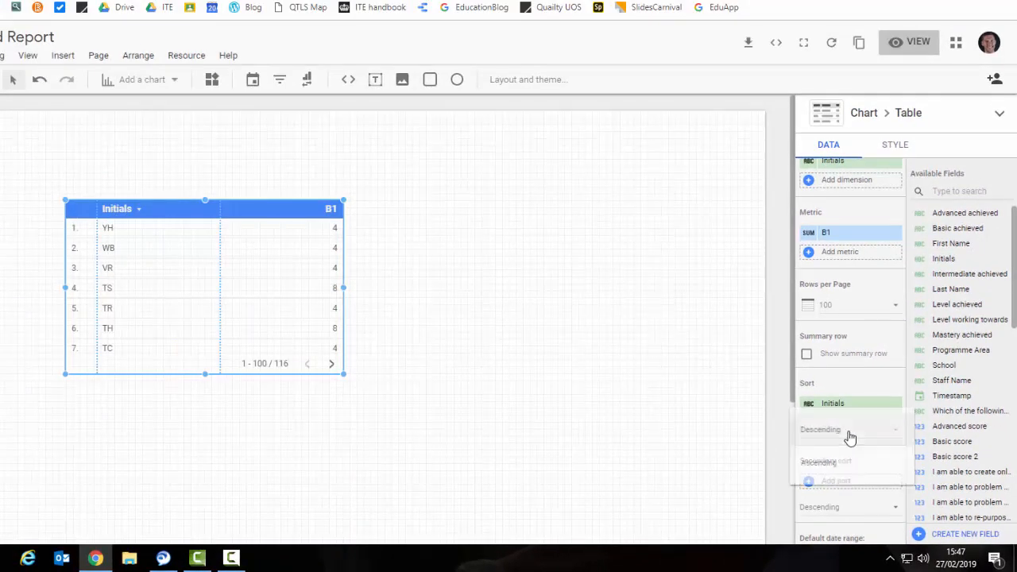
{"action": "left_click", "coordinate": [826, 467]}
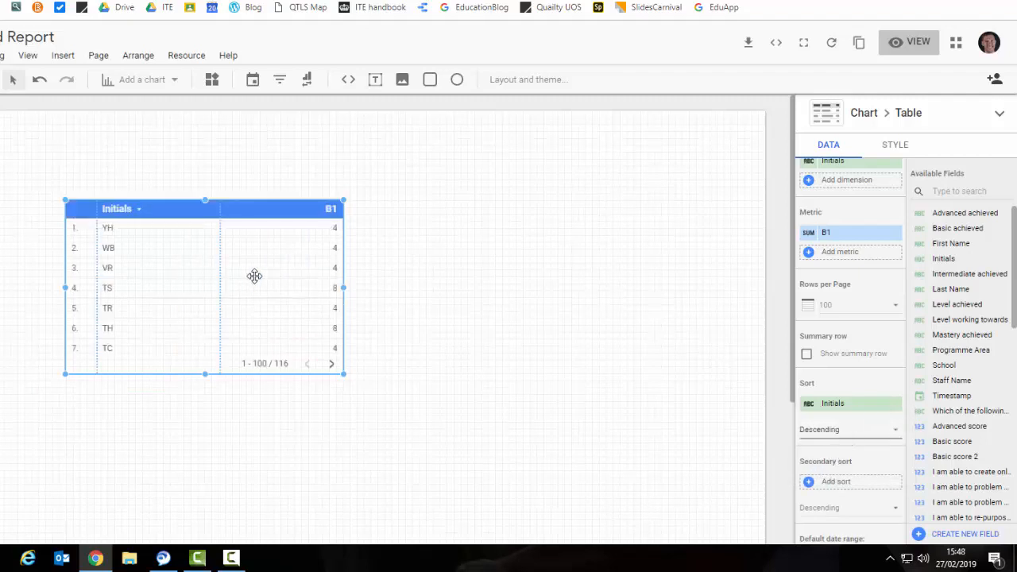
Move and widen the table, adding the 'I am able to create online…' field as a second metric
{"action": "left_click_drag", "start_coordinate": [254, 277], "coordinate": [206, 312]}
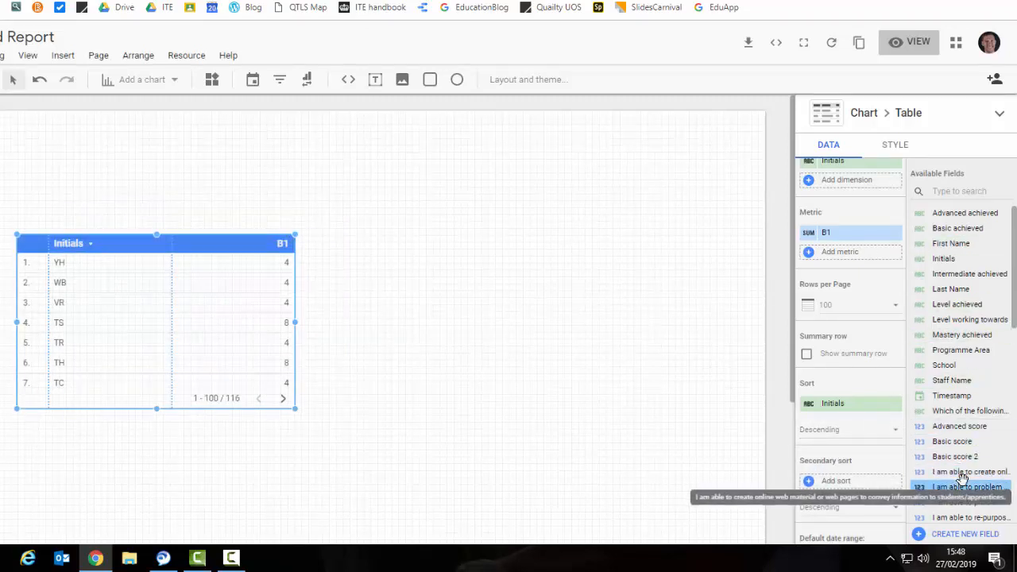
{"action": "left_click_drag", "start_coordinate": [971, 474], "coordinate": [847, 254]}
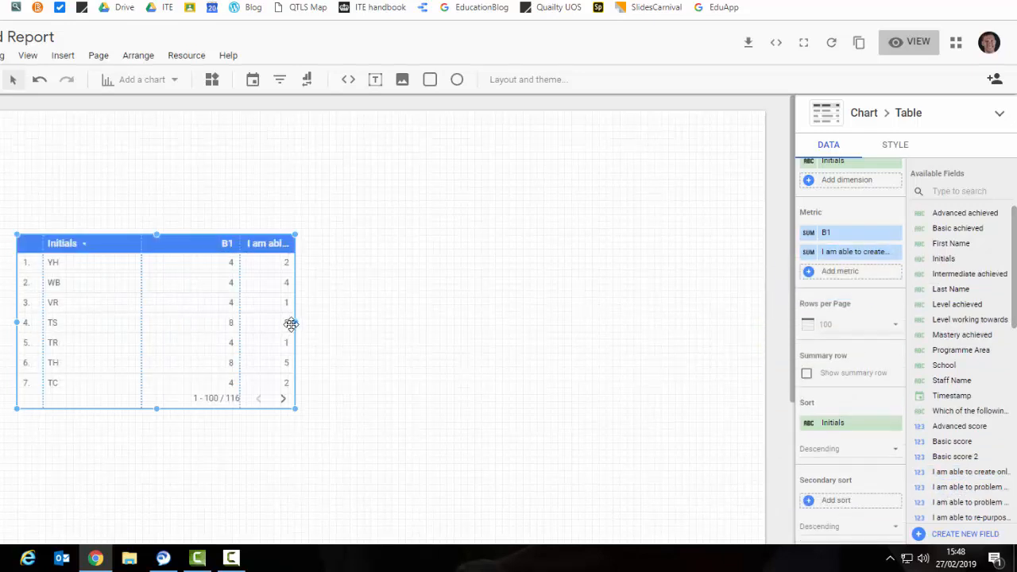
{"action": "left_click_drag", "start_coordinate": [299, 322], "coordinate": [317, 325]}
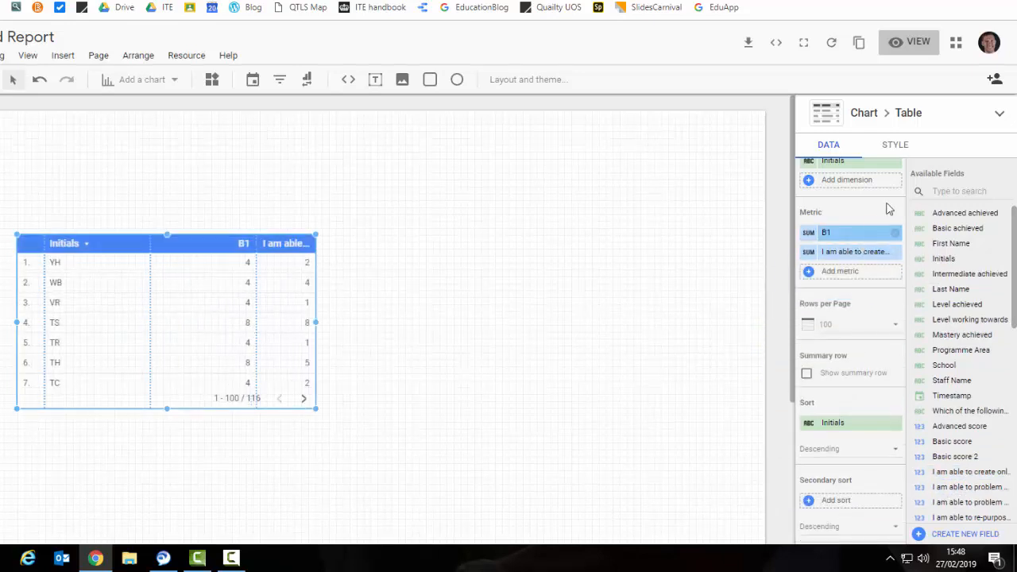
Turn off row numbers in the table's style settings
{"action": "left_click", "coordinate": [897, 148]}
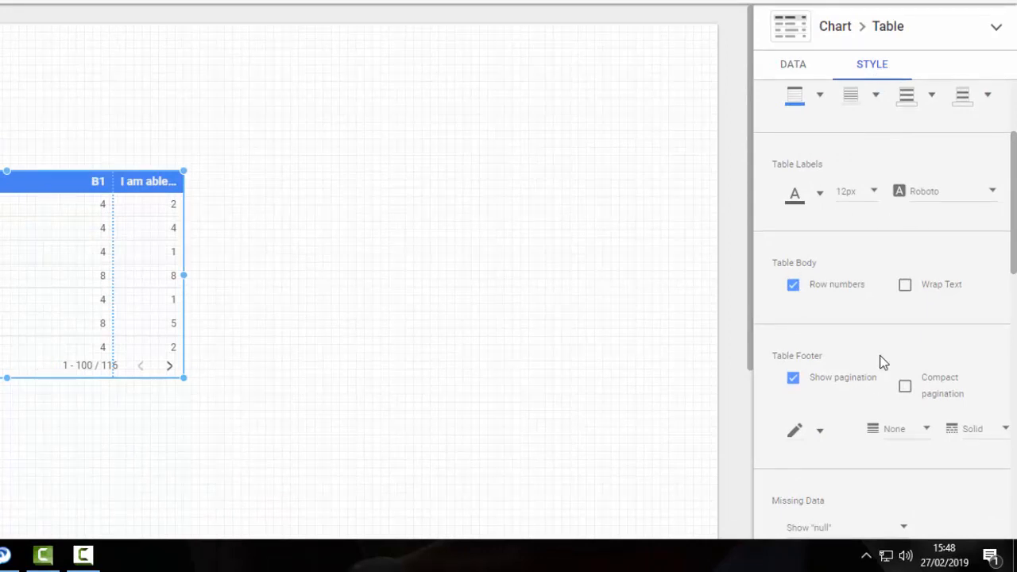
{"action": "left_click", "coordinate": [823, 293]}
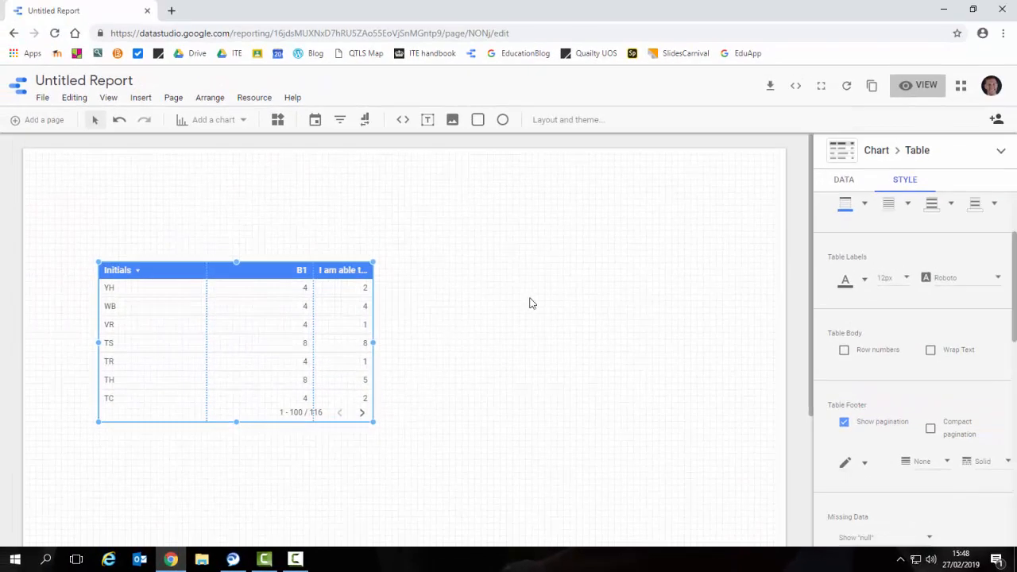
{"action": "left_click", "coordinate": [533, 289]}
Insert a scorecard chart and draw it beside the table
{"action": "left_click", "coordinate": [238, 120]}
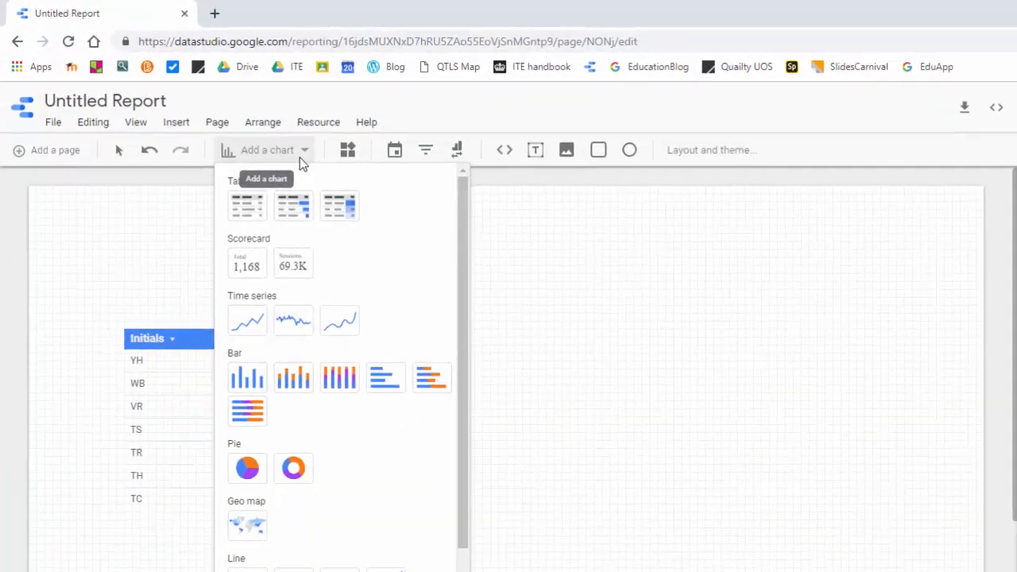
{"action": "left_click", "coordinate": [275, 283]}
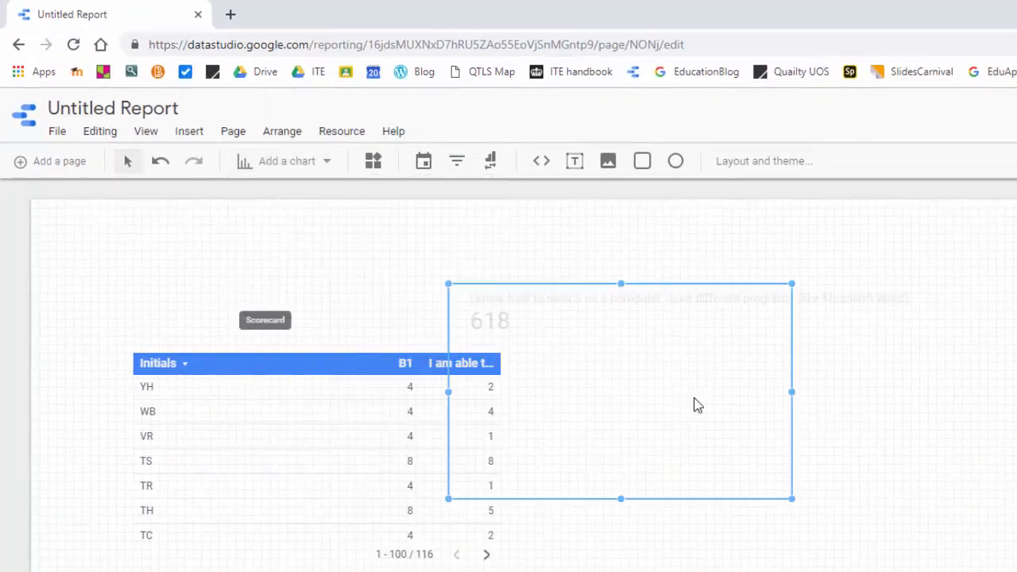
{"action": "left_click_drag", "start_coordinate": [697, 384], "coordinate": [783, 406]}
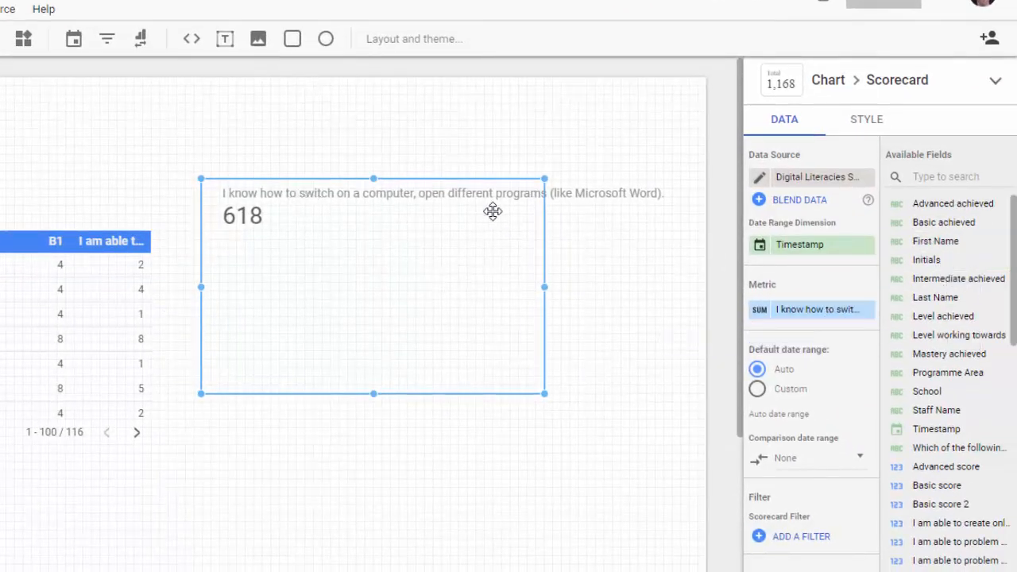
Set the scorecard metric's aggregation to Average and rename it B1
{"action": "left_click", "coordinate": [760, 312]}
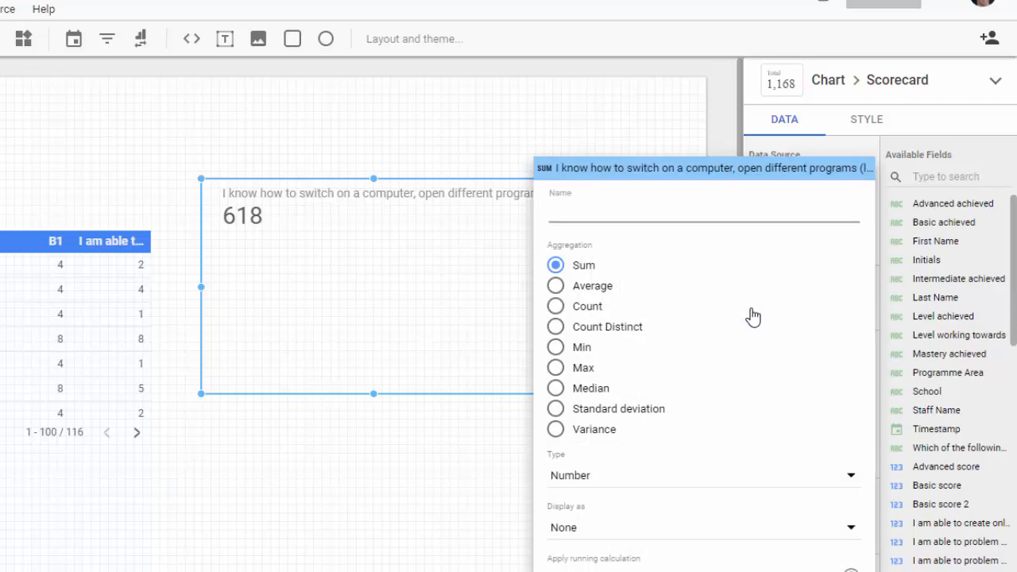
{"action": "left_click", "coordinate": [609, 291]}
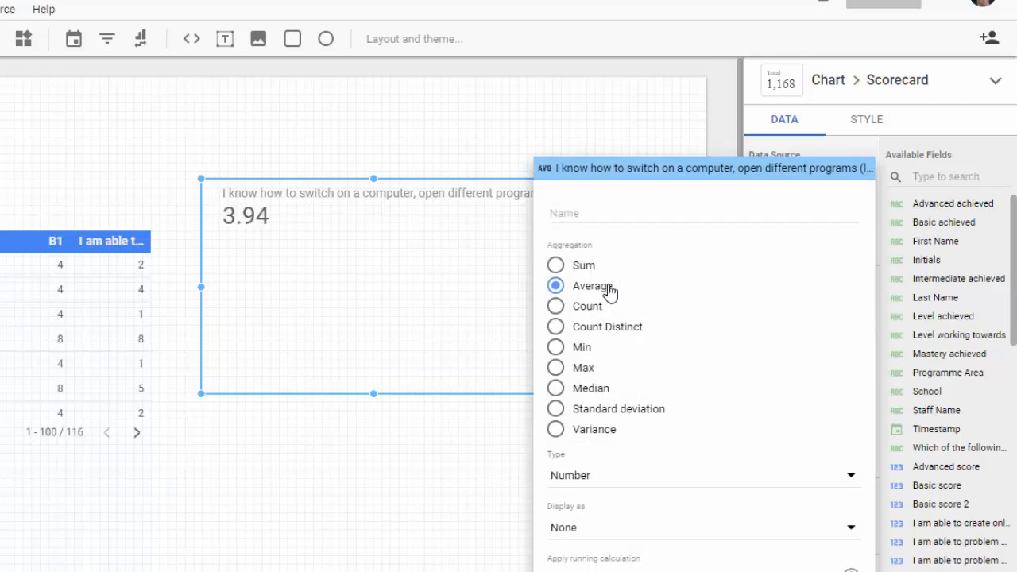
{"action": "left_click", "coordinate": [845, 154]}
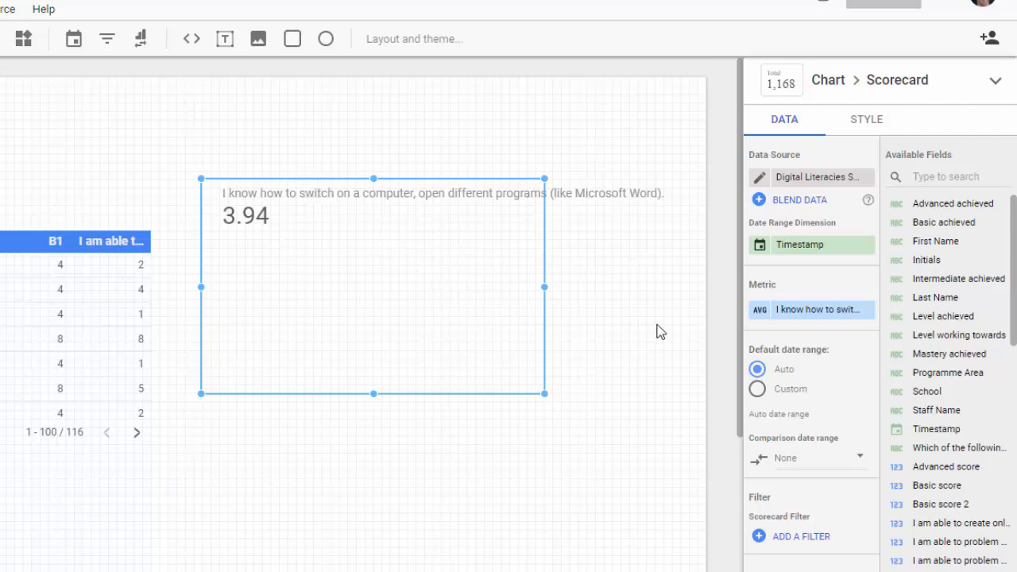
{"action": "left_click", "coordinate": [760, 314]}
{"action": "left_click", "coordinate": [592, 214]}
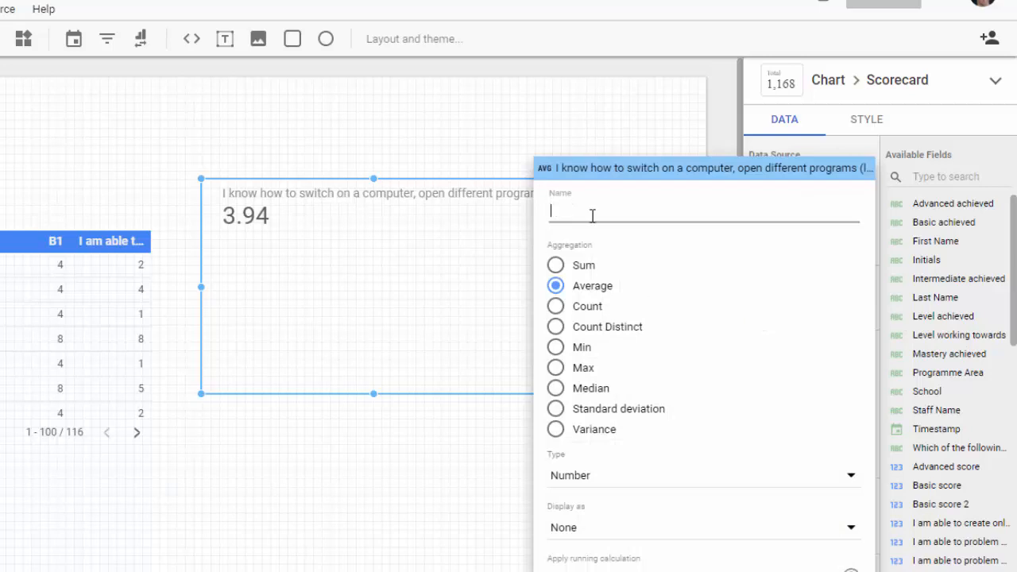
{"action": "type", "text": "B1"}
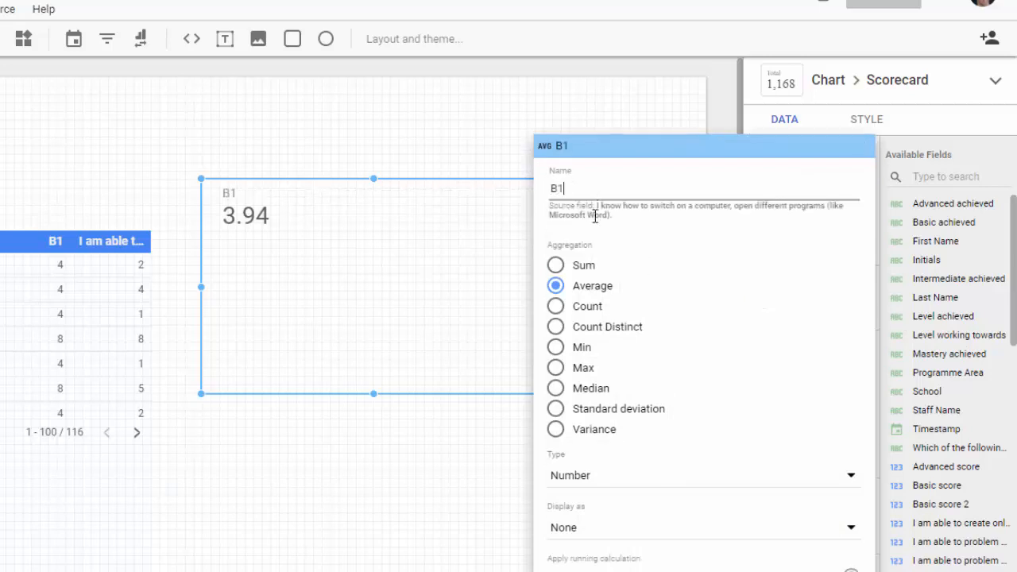
{"action": "left_click", "coordinate": [688, 127]}
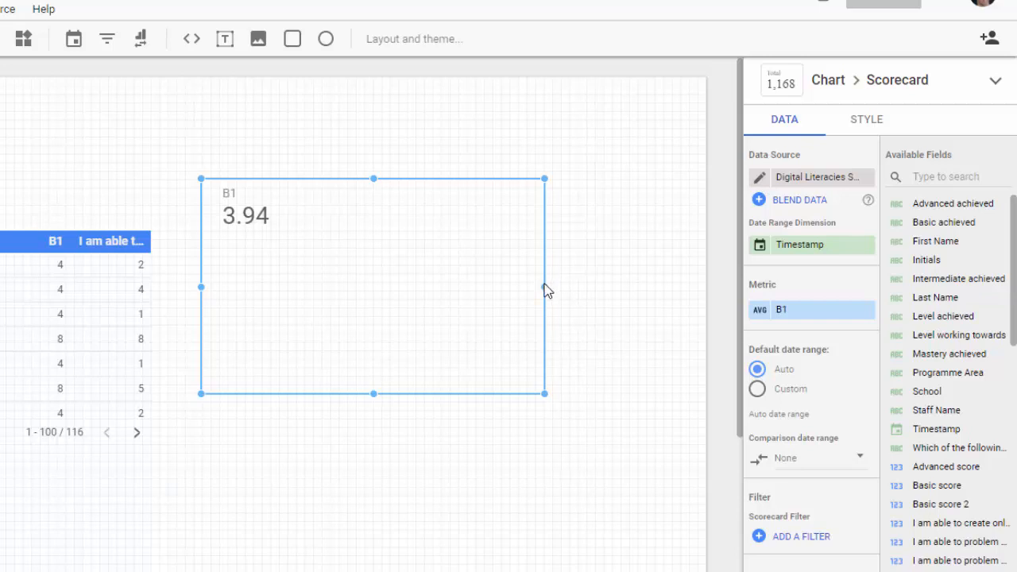
Resize the scorecard to a compact box around its value
{"action": "left_click_drag", "start_coordinate": [545, 288], "coordinate": [288, 279]}
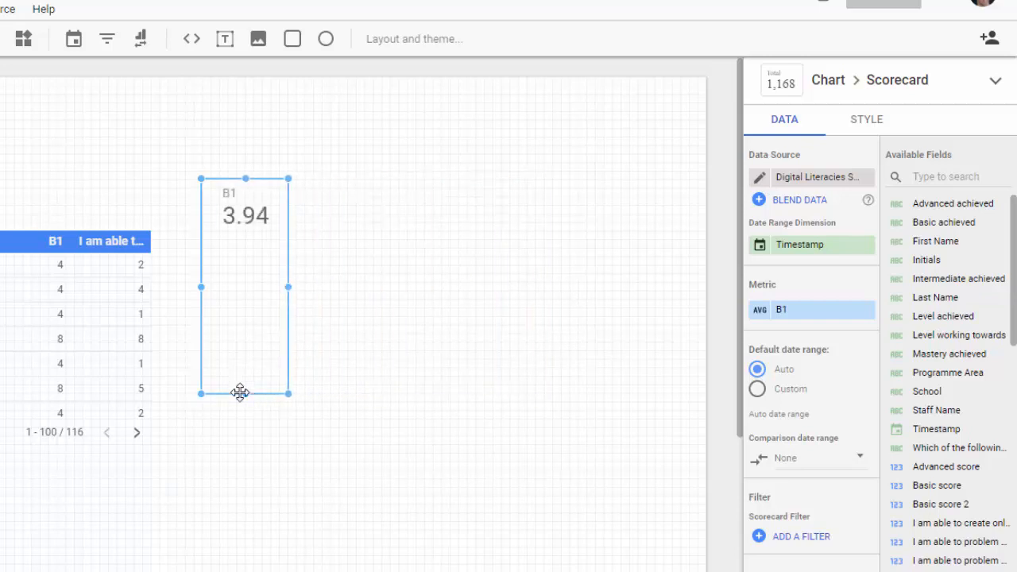
{"action": "left_click_drag", "start_coordinate": [244, 393], "coordinate": [236, 237]}
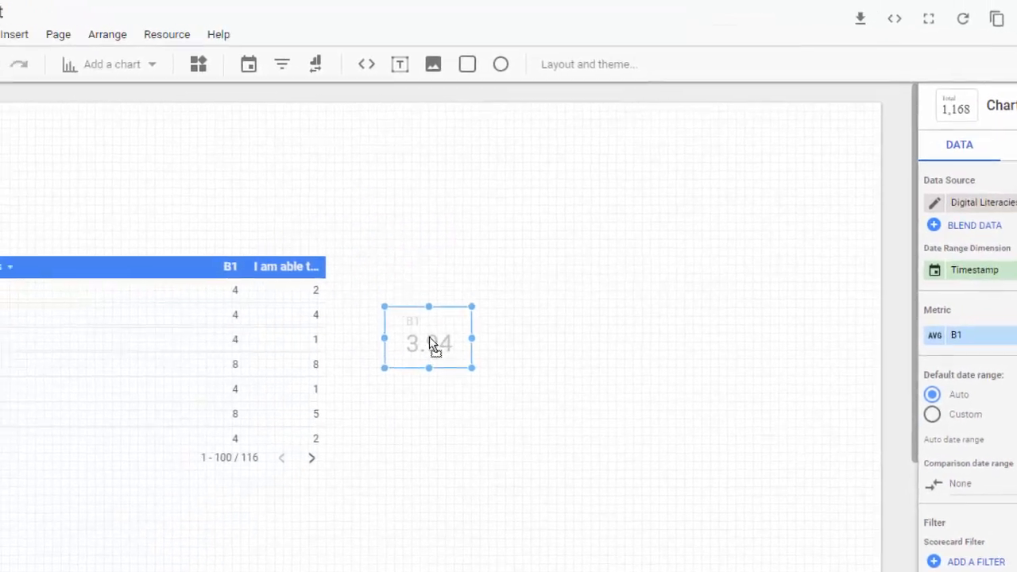
Insert a pie chart next to the scorecard
{"action": "left_click", "coordinate": [112, 64]}
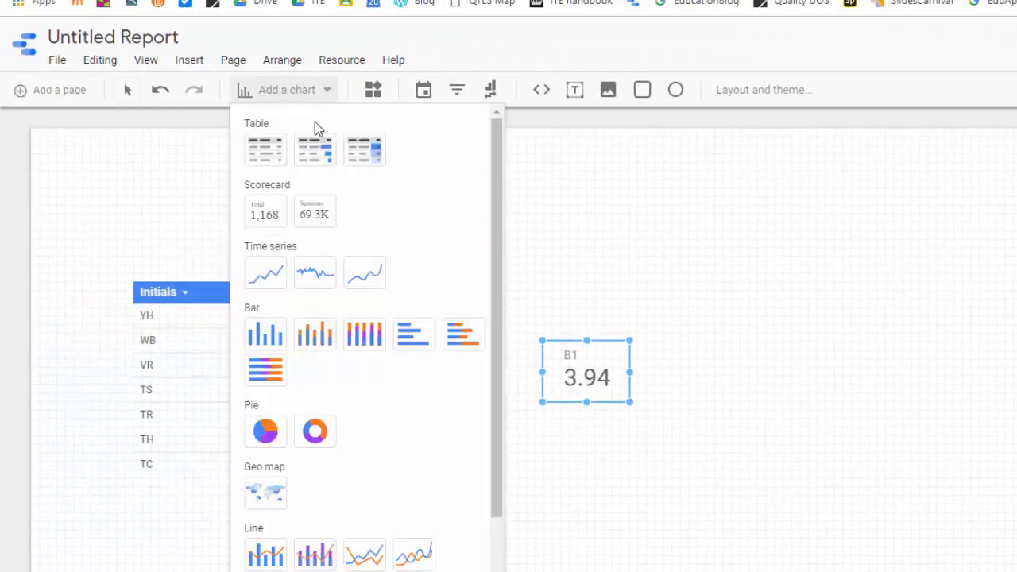
{"action": "left_click", "coordinate": [265, 429]}
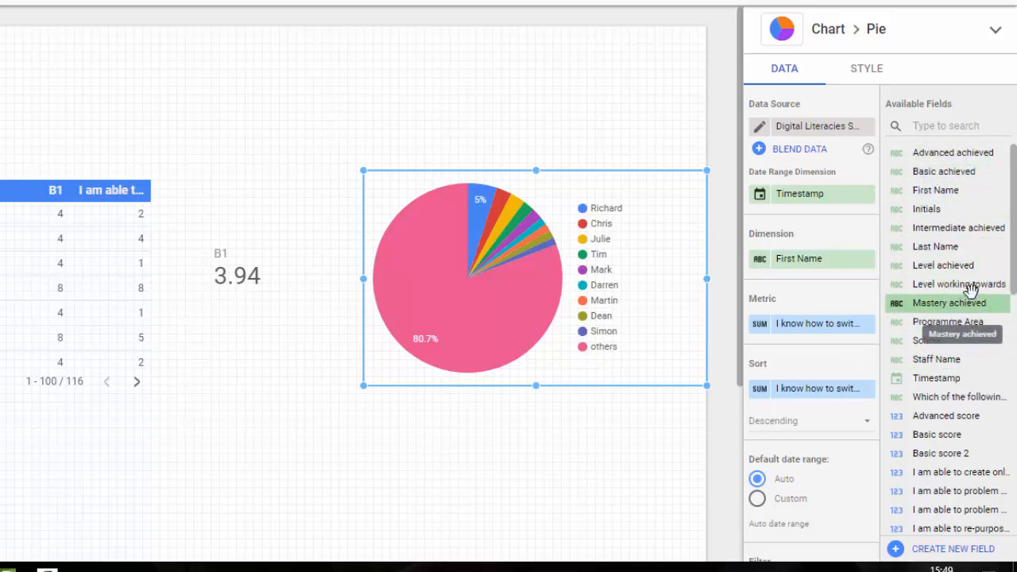
Set the pie chart's dimension and metric to Level working towards, with the metric aggregated as Count
{"action": "left_click_drag", "start_coordinate": [967, 286], "coordinate": [812, 266]}
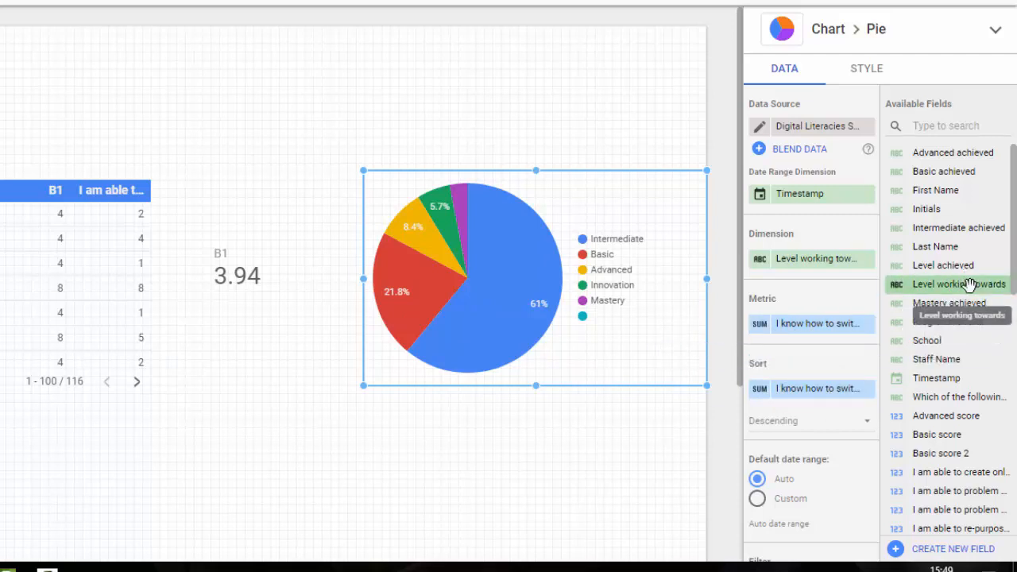
{"action": "left_click_drag", "start_coordinate": [967, 283], "coordinate": [794, 336]}
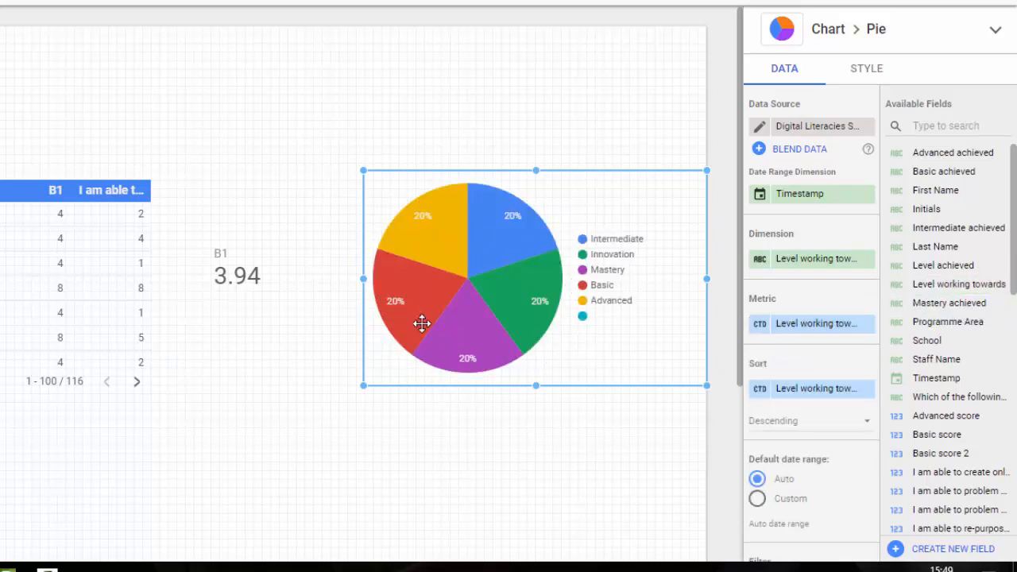
{"action": "left_click", "coordinate": [759, 325]}
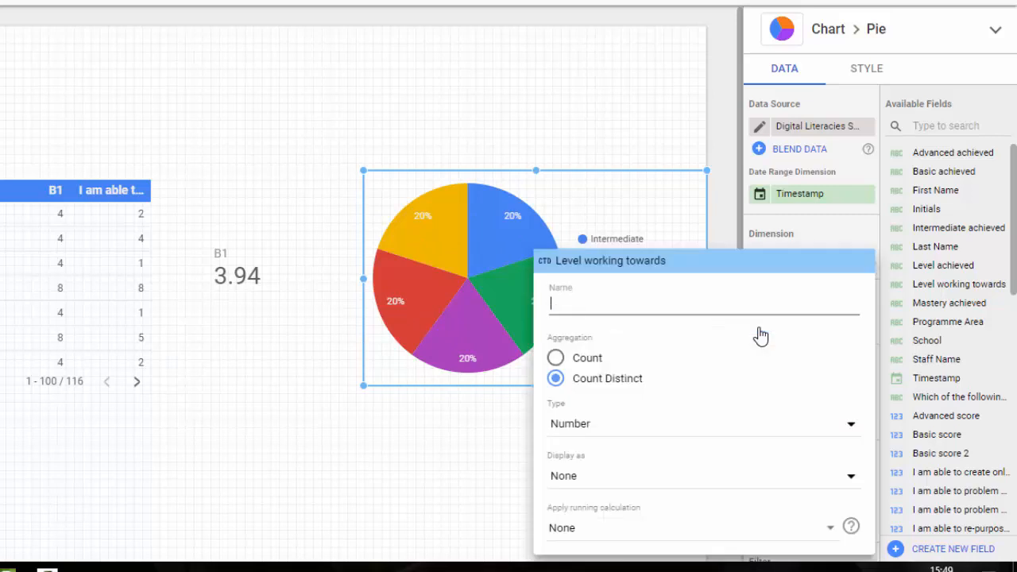
{"action": "left_click", "coordinate": [591, 358]}
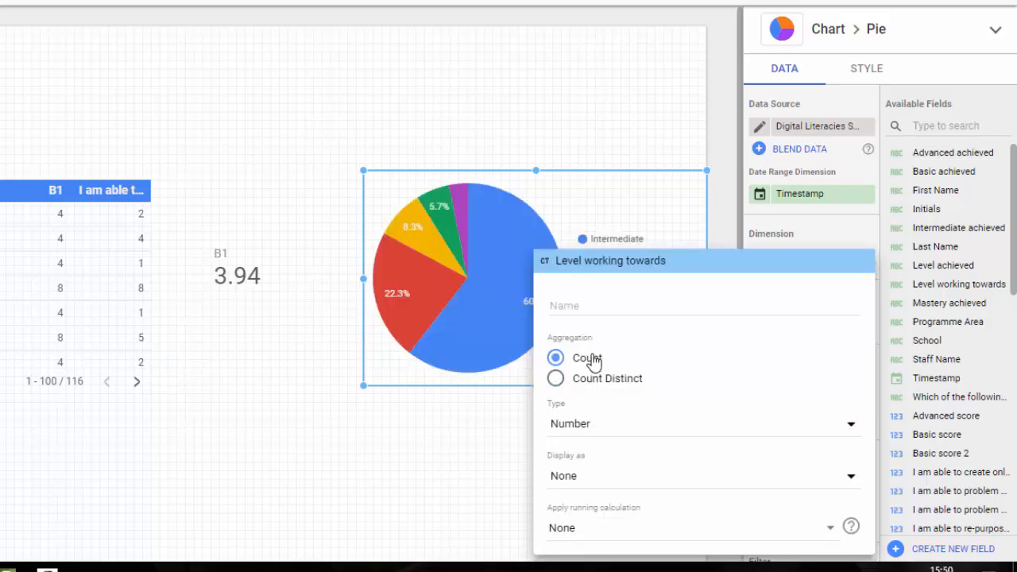
{"action": "left_click", "coordinate": [732, 226]}
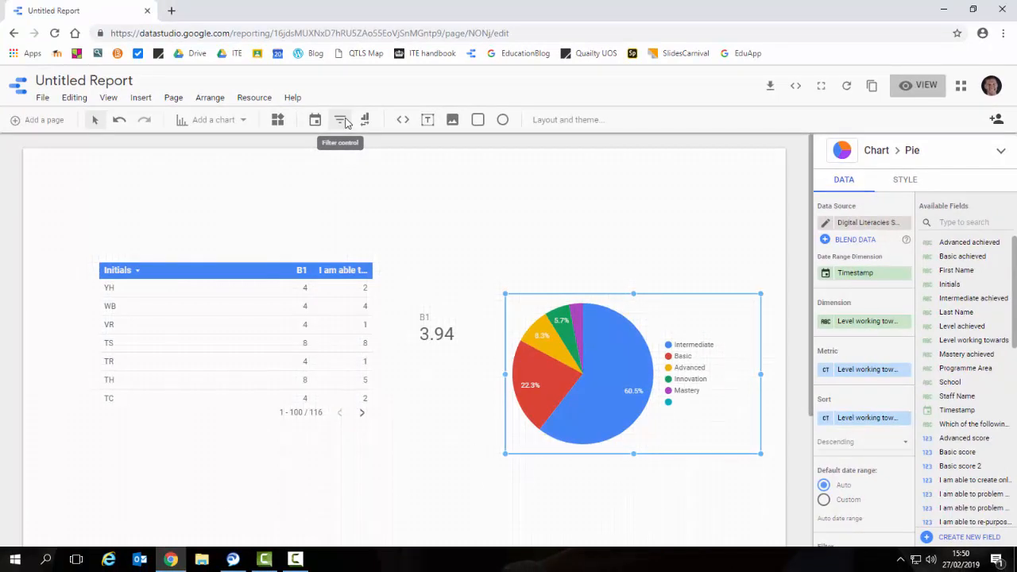
Add a filter control above the charts using Programme Area as its dimension and no metric
{"action": "left_click", "coordinate": [345, 120]}
{"action": "left_click", "coordinate": [373, 166]}
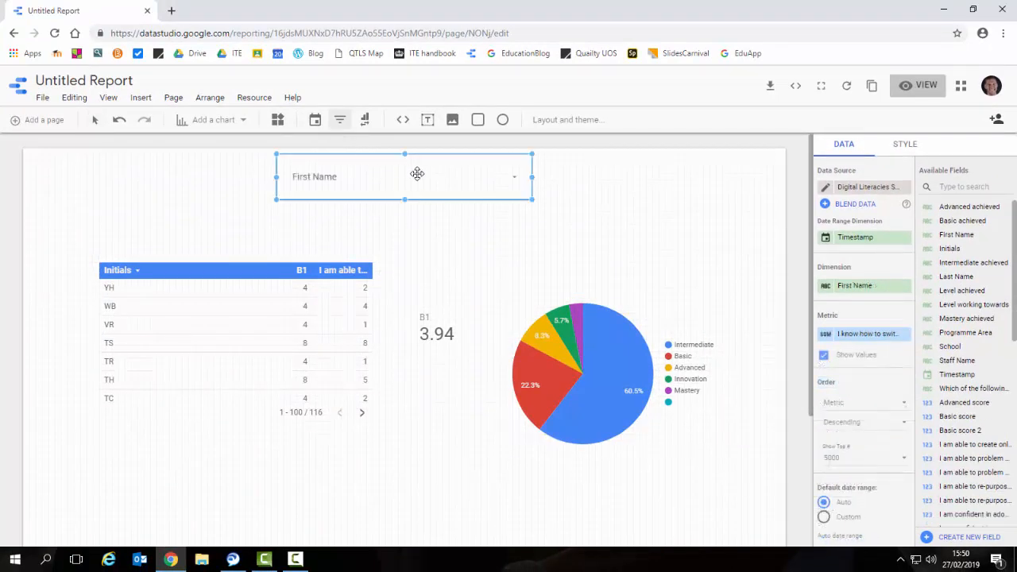
{"action": "left_click_drag", "start_coordinate": [416, 172], "coordinate": [510, 187]}
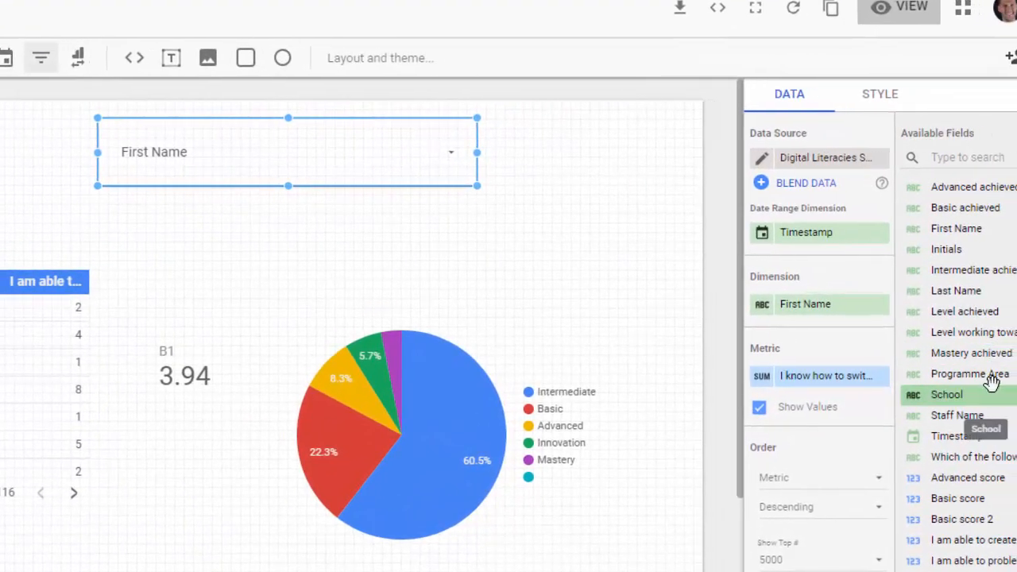
{"action": "left_click_drag", "start_coordinate": [959, 373], "coordinate": [826, 319]}
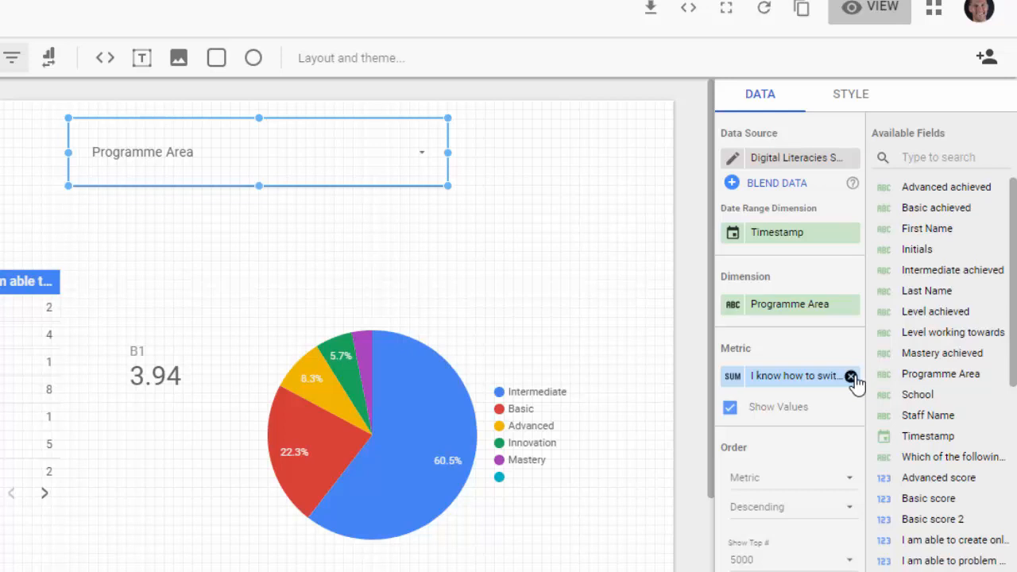
{"action": "left_click", "coordinate": [851, 377]}
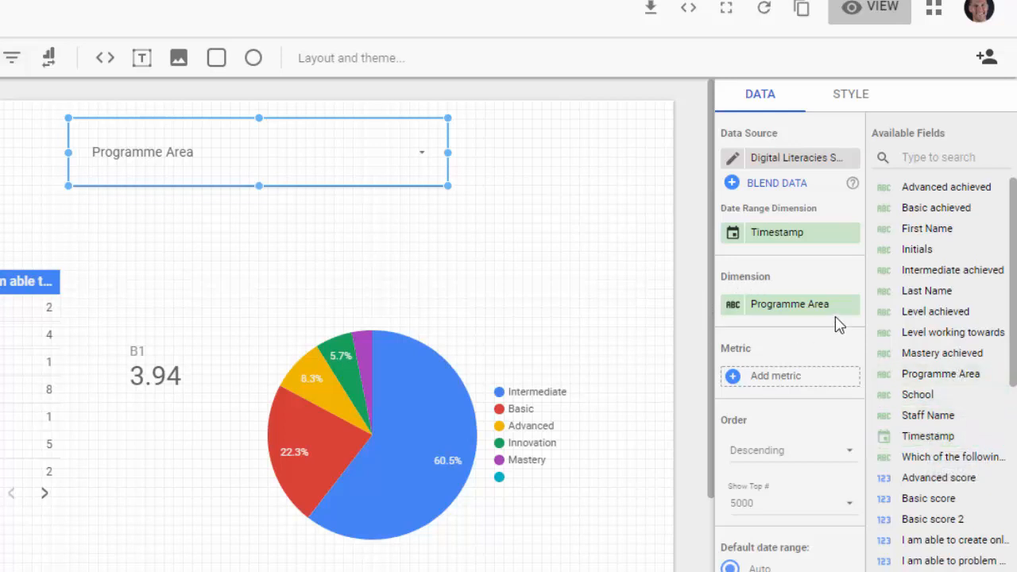
Switch to view mode and filter the report to the Performing Arts, Media, Music, Music programme area only
{"action": "left_click", "coordinate": [868, 22]}
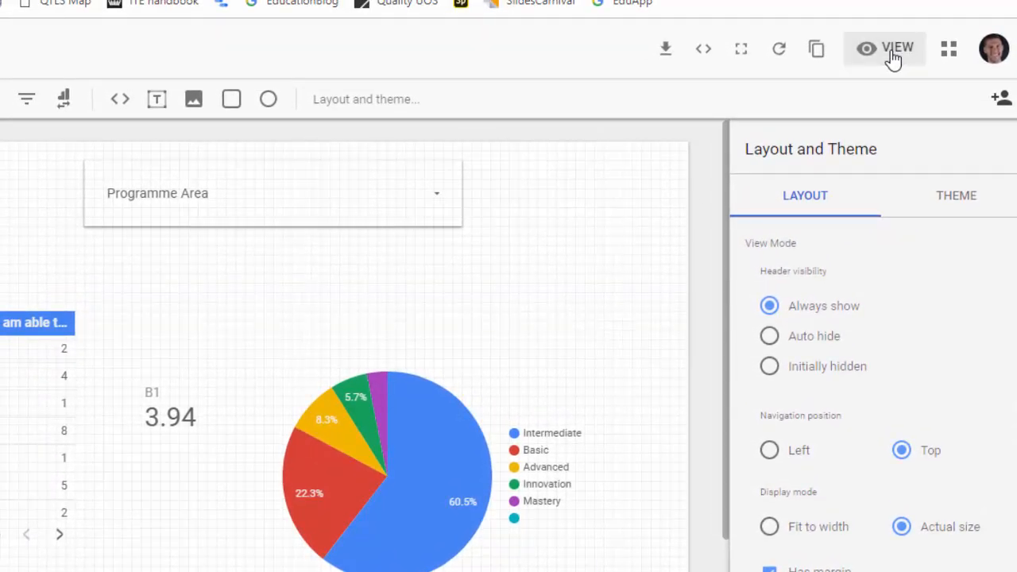
{"action": "left_click", "coordinate": [891, 53]}
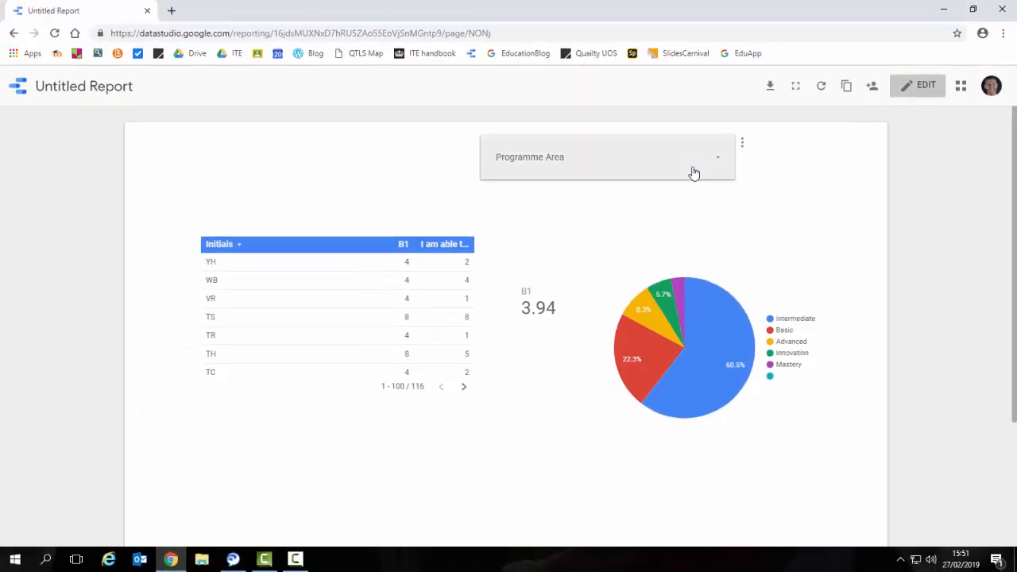
{"action": "left_click", "coordinate": [693, 173]}
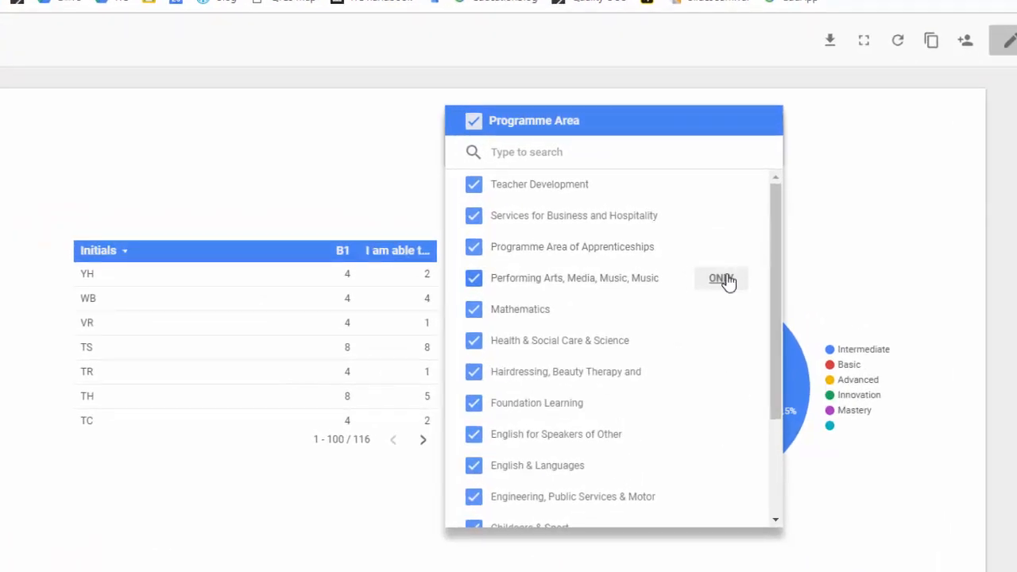
{"action": "left_click", "coordinate": [722, 278]}
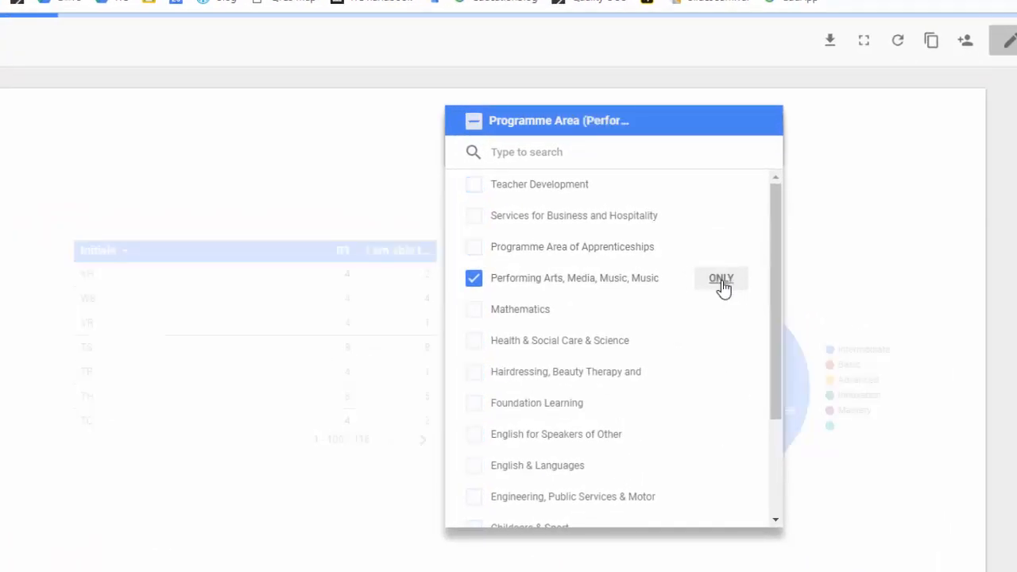
{"action": "left_click", "coordinate": [877, 242]}
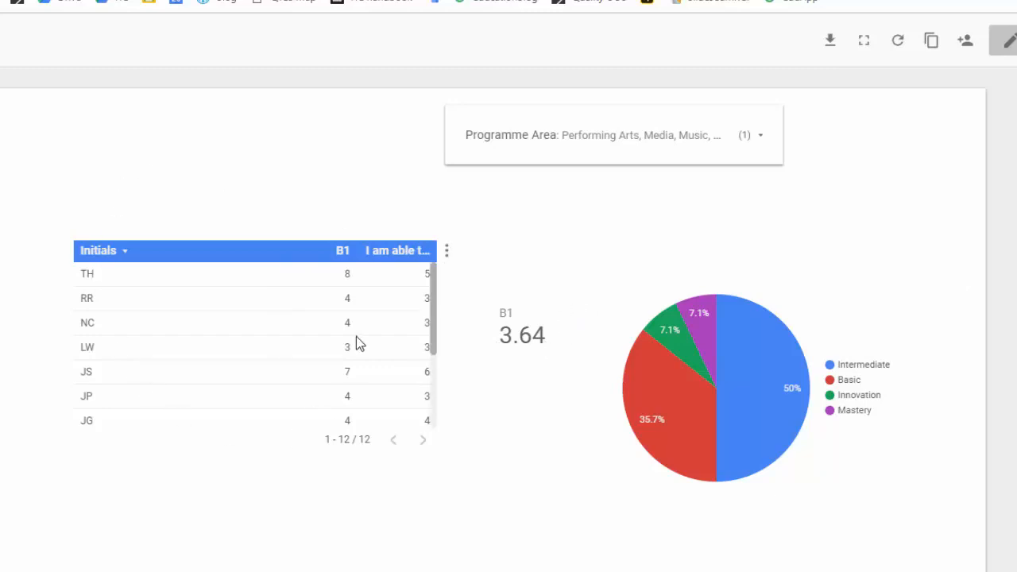
Examine the filtered table rows and the pie chart's slice values
{"action": "scroll", "coordinate": [204, 302], "scroll_direction": "down", "scroll_amount": 3}
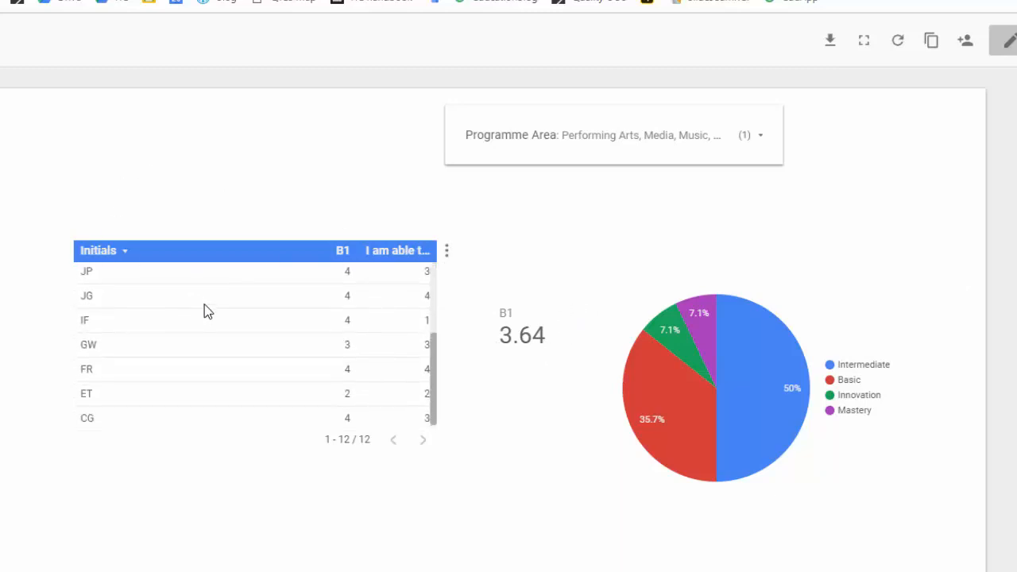
{"action": "scroll", "coordinate": [204, 304], "scroll_direction": "up", "scroll_amount": 3}
{"action": "mouse_move", "coordinate": [770, 351]}
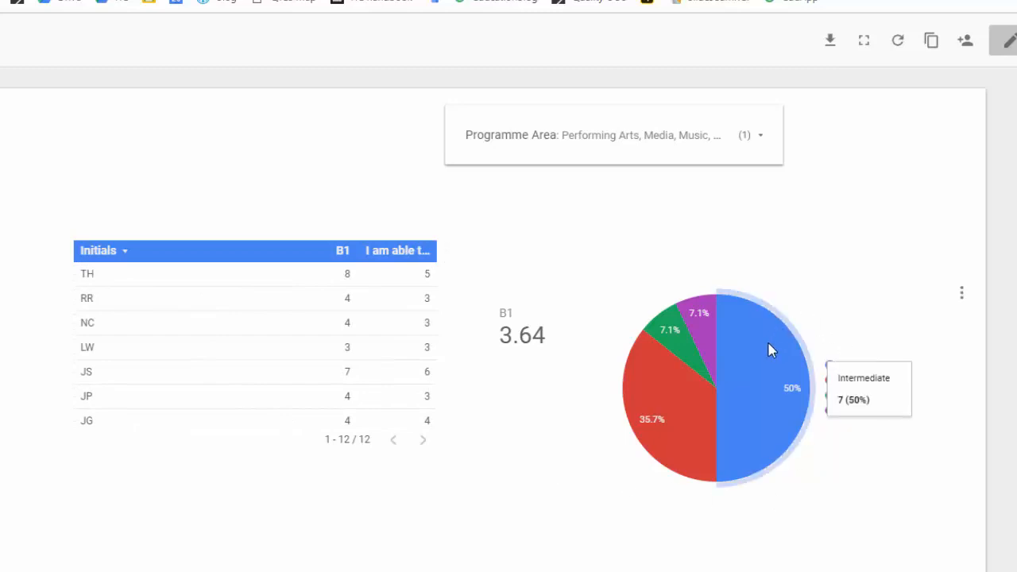
{"action": "mouse_move", "coordinate": [653, 422]}
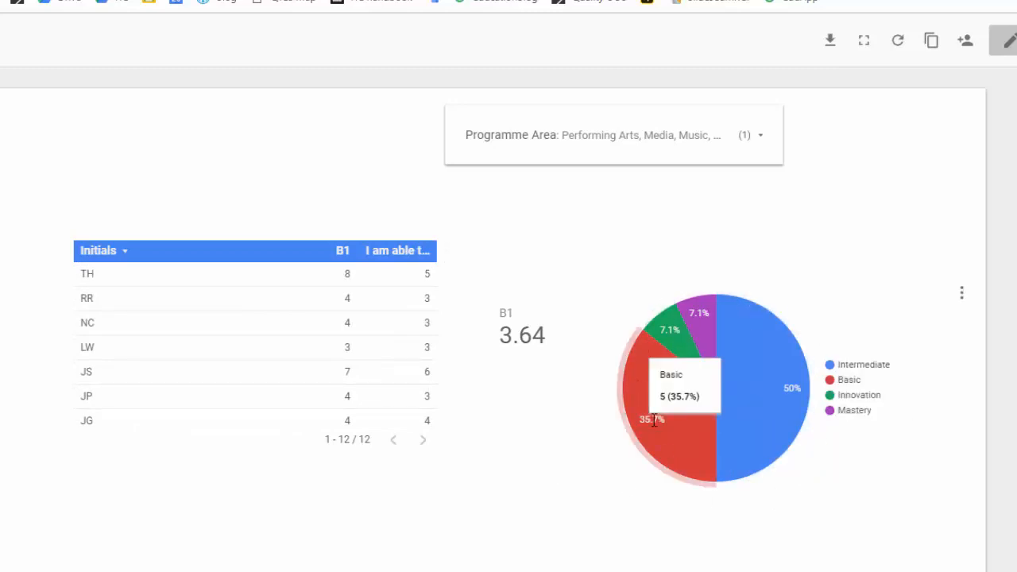
{"action": "mouse_move", "coordinate": [759, 414]}
Reselect all programme areas in the filter control
{"action": "left_click", "coordinate": [760, 138]}
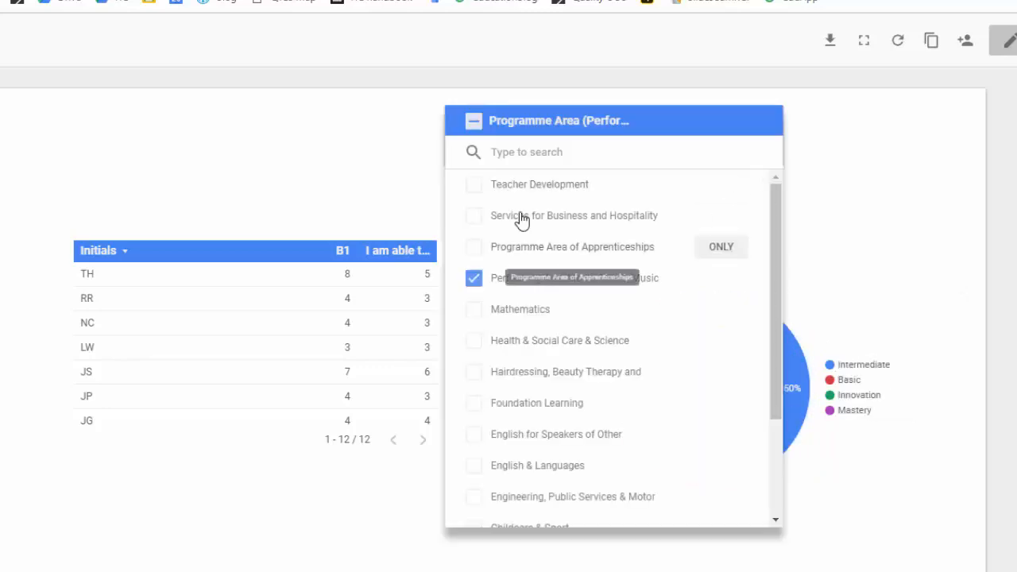
{"action": "left_click", "coordinate": [474, 121]}
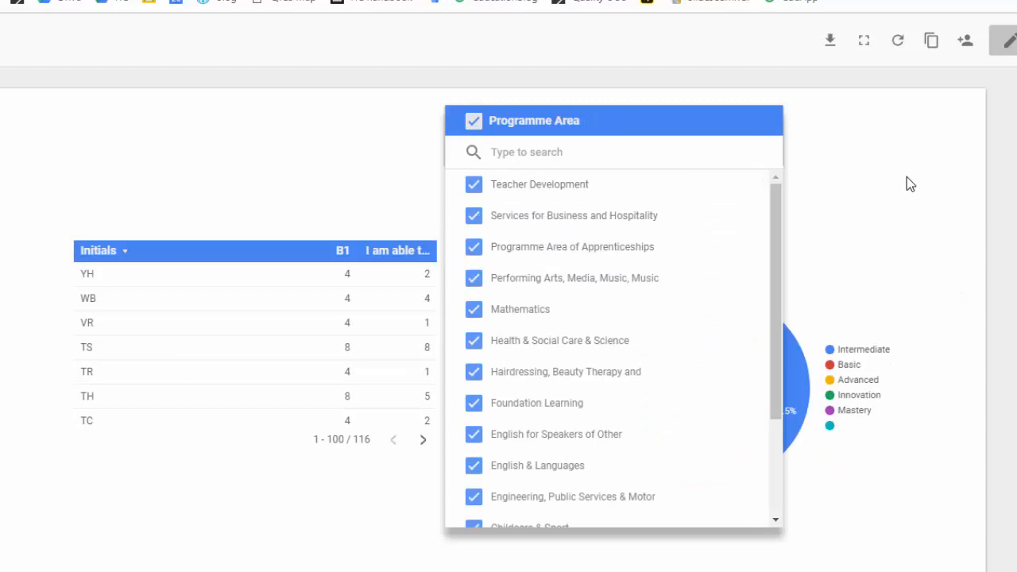
{"action": "left_click", "coordinate": [907, 178]}
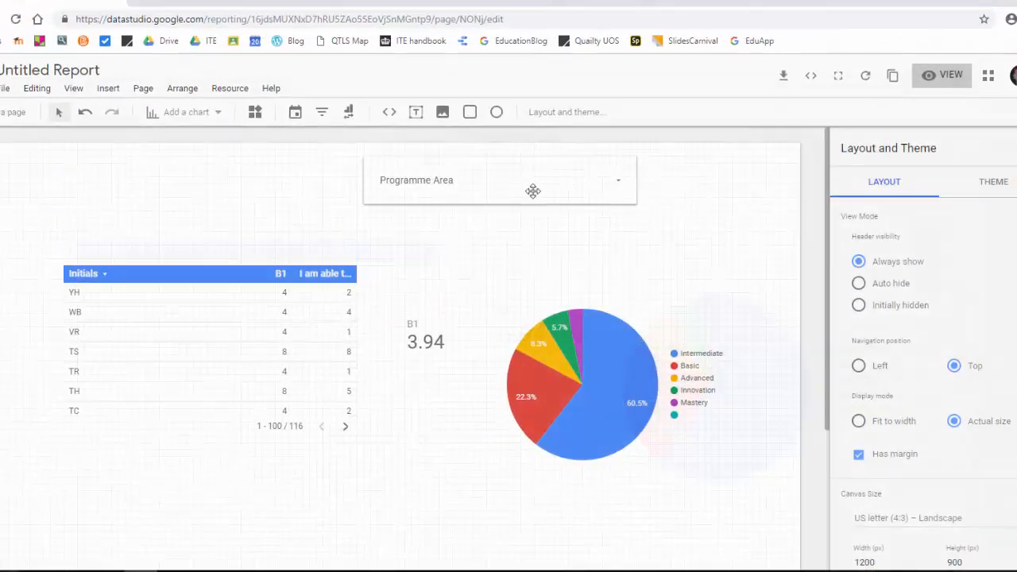
Draw a rectangle across the full width of the page top and shrink it to a thin banner strip
{"action": "left_click", "coordinate": [479, 121]}
{"action": "left_click", "coordinate": [296, 174]}
{"action": "left_click_drag", "start_coordinate": [336, 190], "coordinate": [62, 164]}
{"action": "left_click_drag", "start_coordinate": [278, 228], "coordinate": [785, 215]}
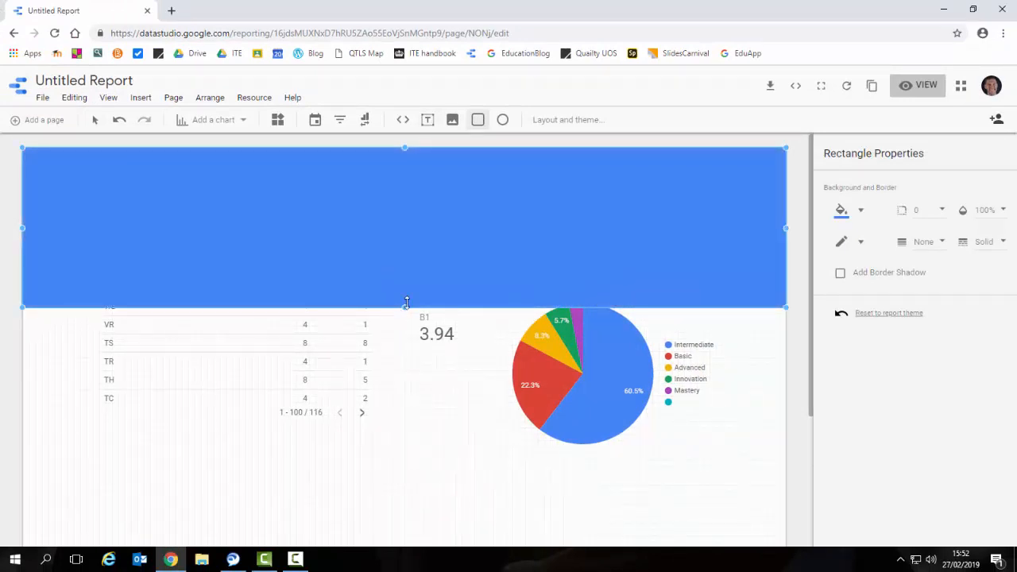
{"action": "left_click_drag", "start_coordinate": [403, 308], "coordinate": [404, 186]}
Add a text box titled Digital literacies and place it inside the banner
{"action": "left_click", "coordinate": [429, 254]}
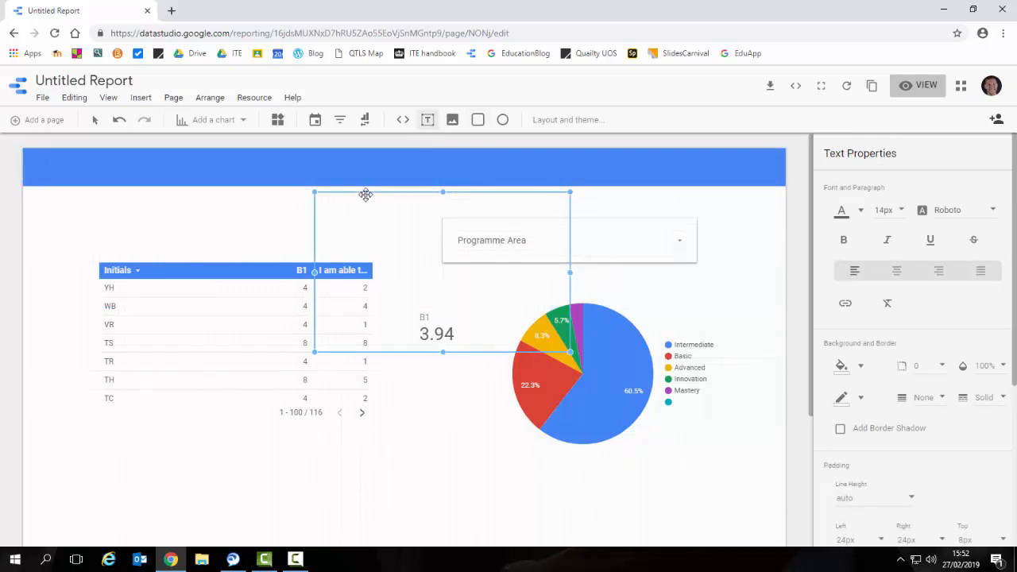
{"action": "left_click_drag", "start_coordinate": [366, 195], "coordinate": [228, 196]}
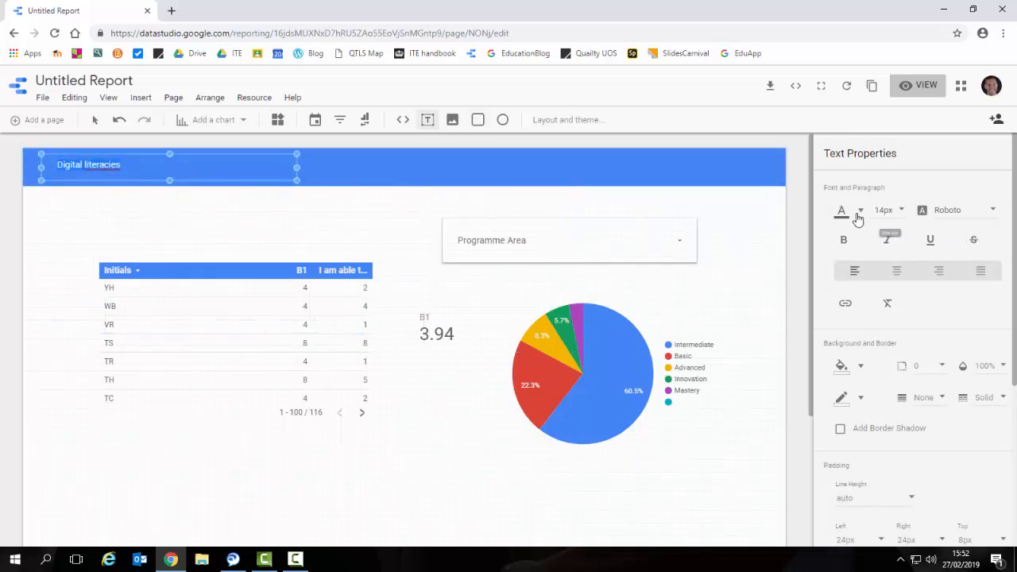
Set the title text colour to white and its font size to 32px
{"action": "left_click", "coordinate": [858, 211]}
{"action": "left_click", "coordinate": [990, 324]}
{"action": "left_click", "coordinate": [904, 209]}
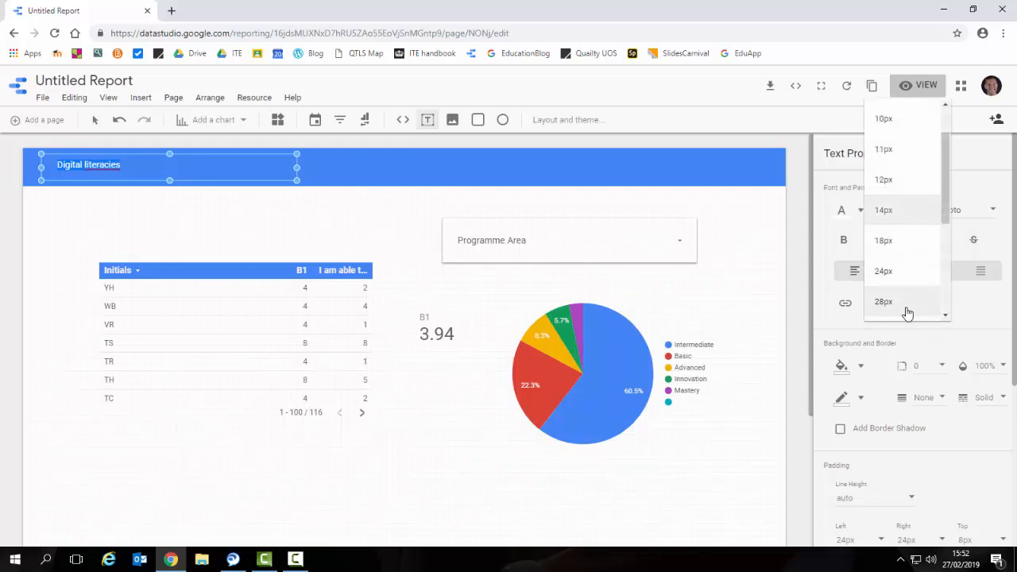
{"action": "scroll", "coordinate": [898, 294], "scroll_direction": "down", "scroll_amount": 3}
{"action": "left_click", "coordinate": [888, 223]}
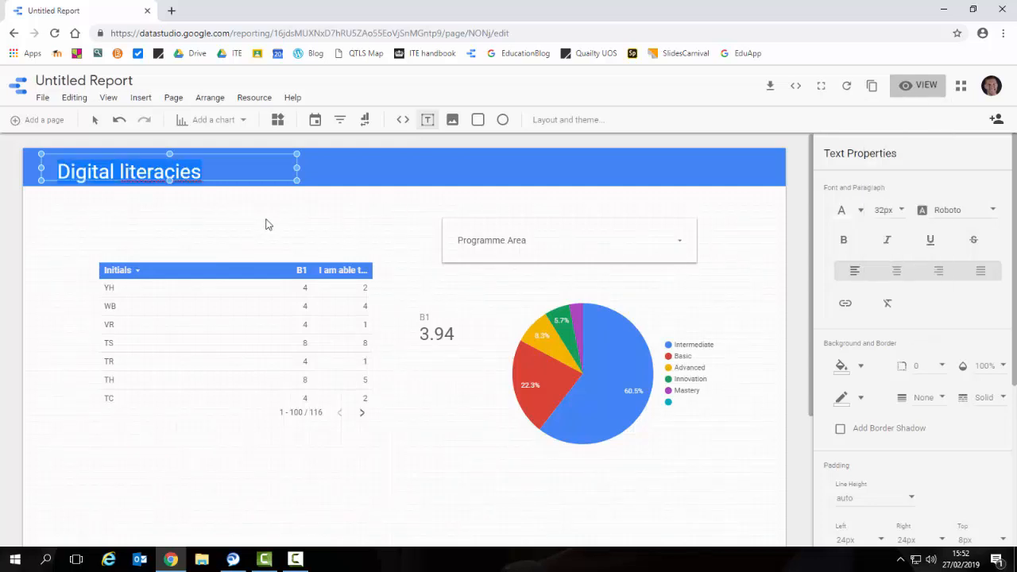
{"action": "left_click", "coordinate": [265, 224]}
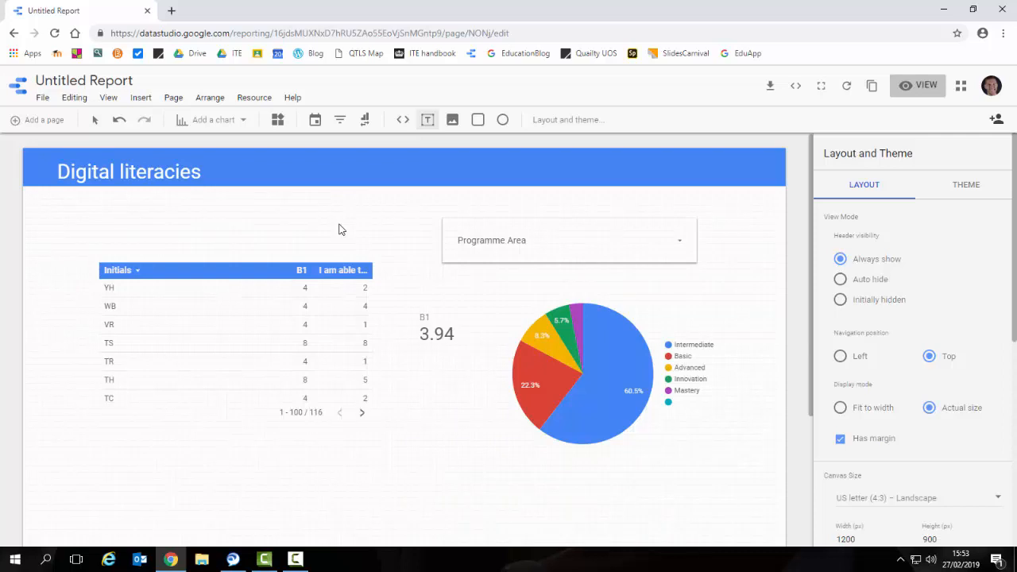
Toggle the scorecard's Compact Numbers style option on and off again
{"action": "left_click", "coordinate": [432, 332]}
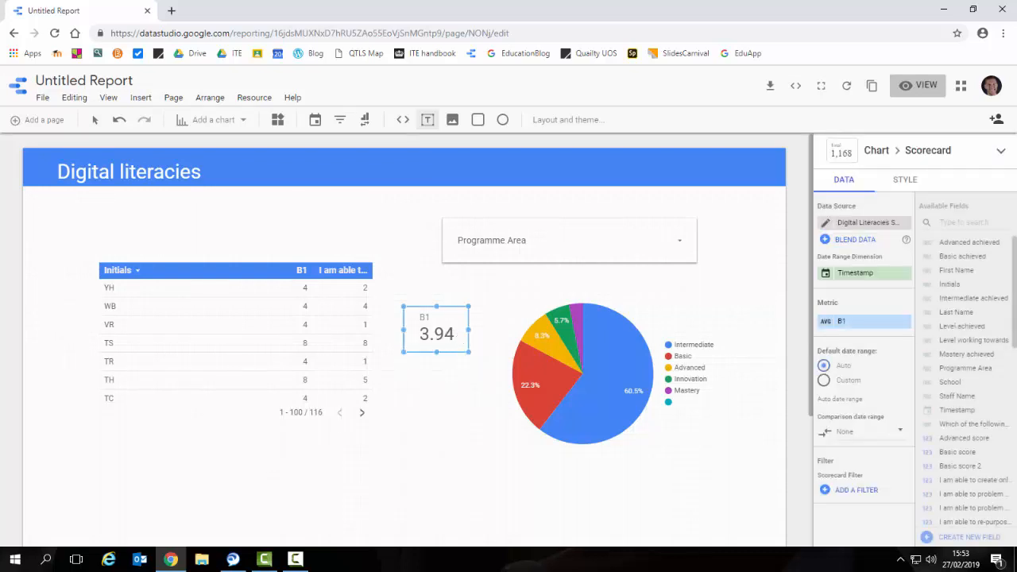
{"action": "left_click", "coordinate": [893, 183]}
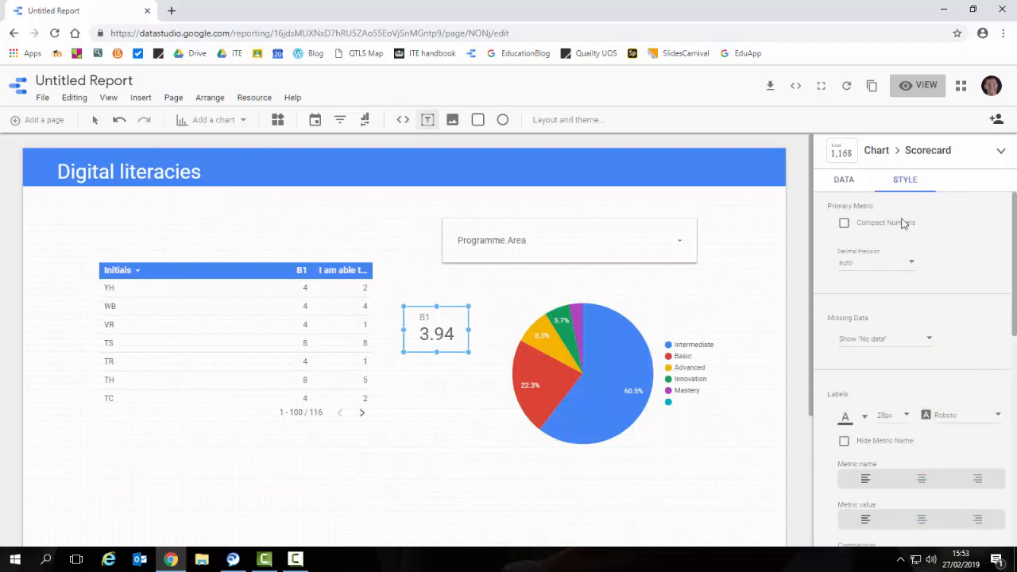
{"action": "left_click", "coordinate": [844, 224]}
{"action": "left_click", "coordinate": [844, 224]}
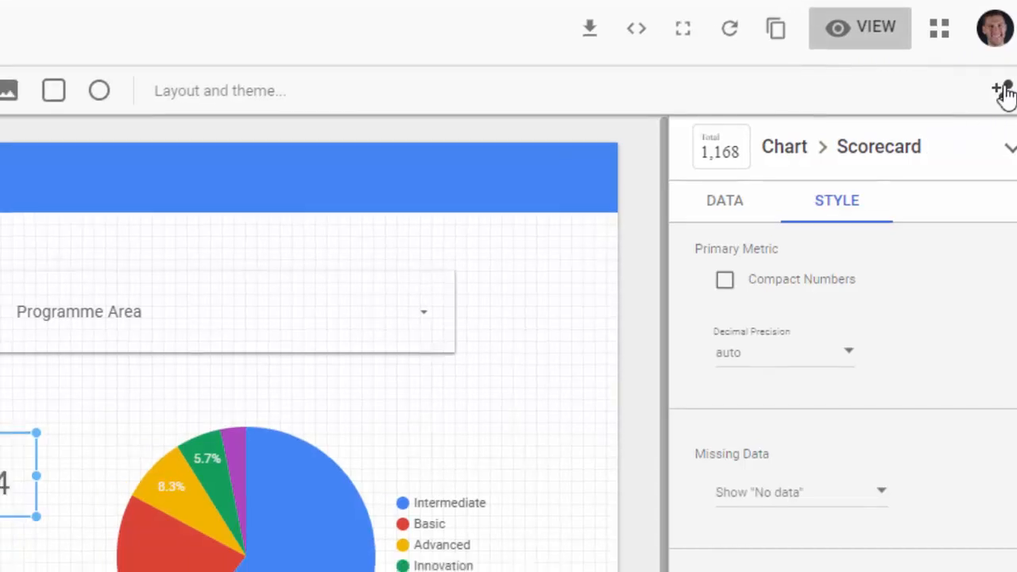
Open the report's sharing dialog and turn on a shareable link
{"action": "left_click", "coordinate": [1002, 91]}
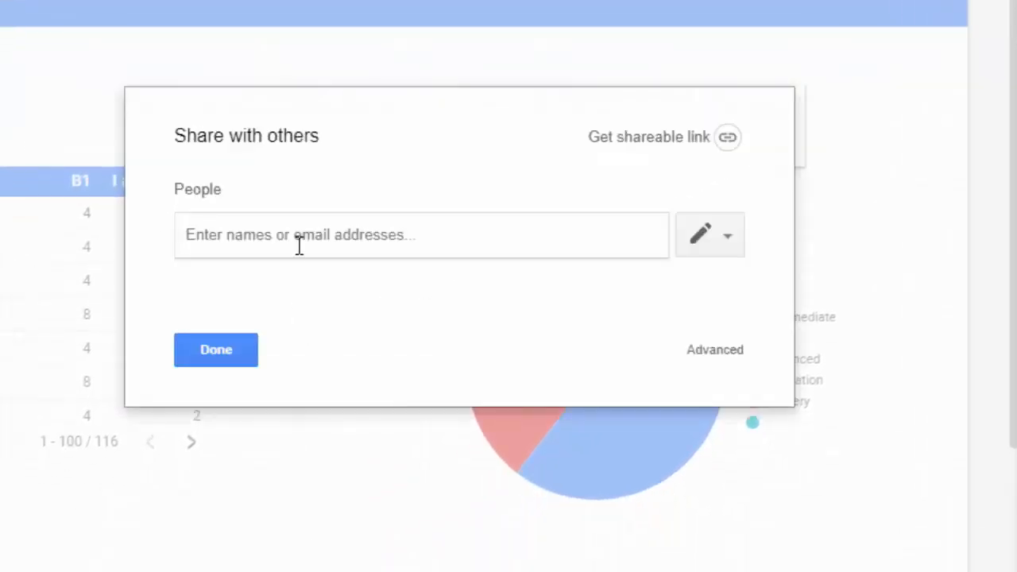
{"action": "type", "text": "ch"}
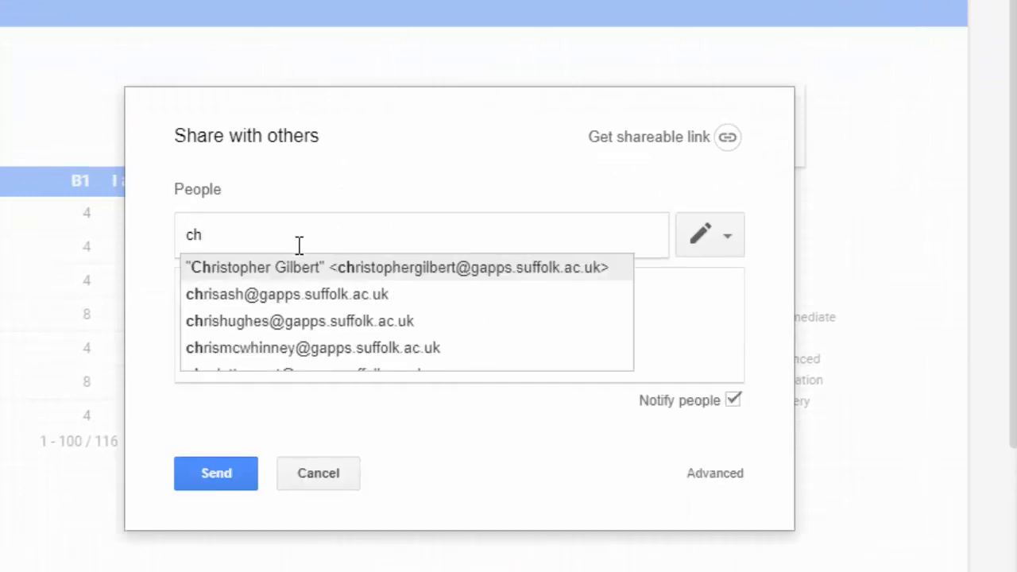
{"action": "key", "text": "BackSpace"}
{"action": "key", "text": "BackSpace"}
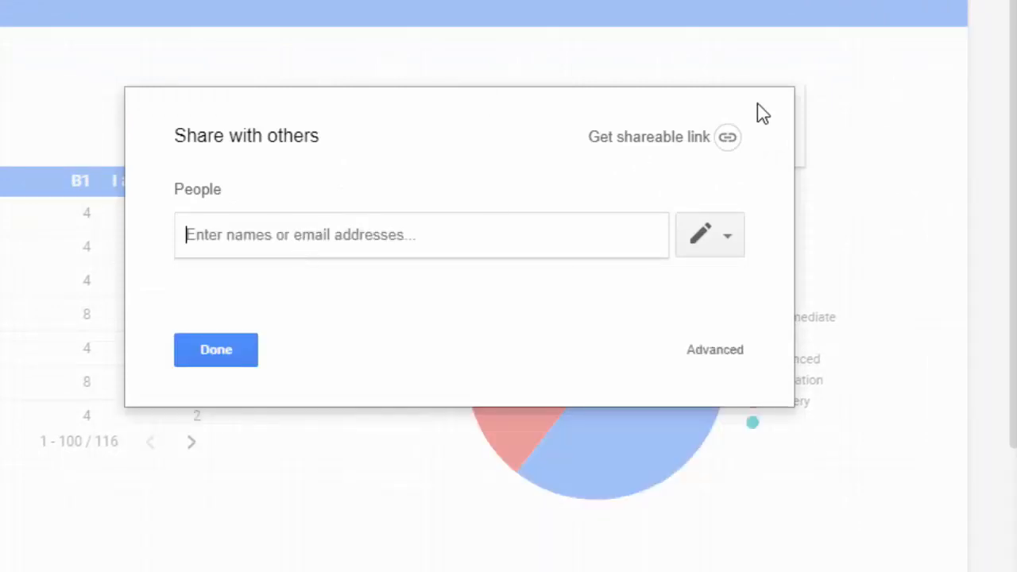
{"action": "left_click", "coordinate": [696, 141]}
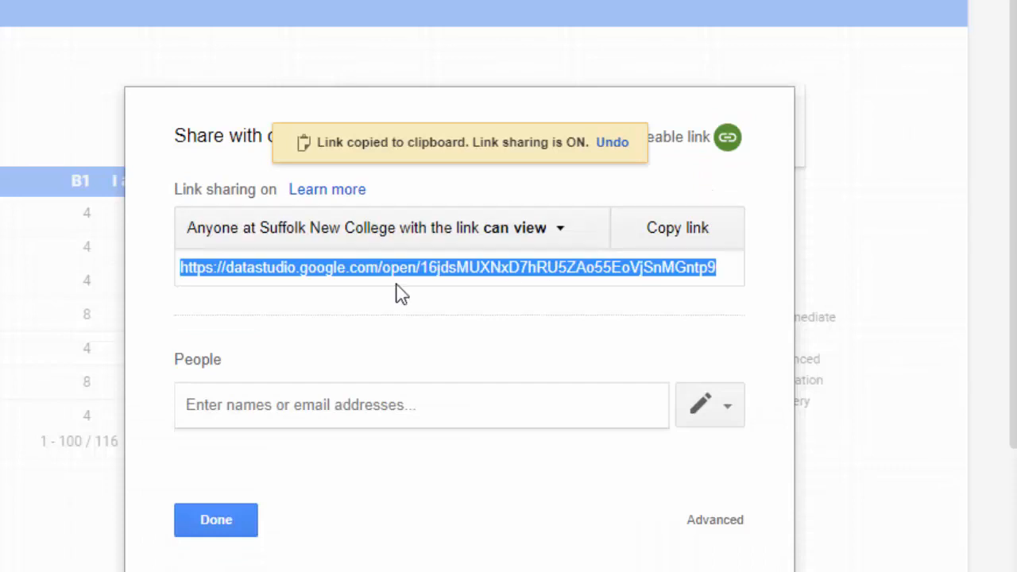
Change link sharing to On – Anyone with the link and save it
{"action": "left_click", "coordinate": [508, 243]}
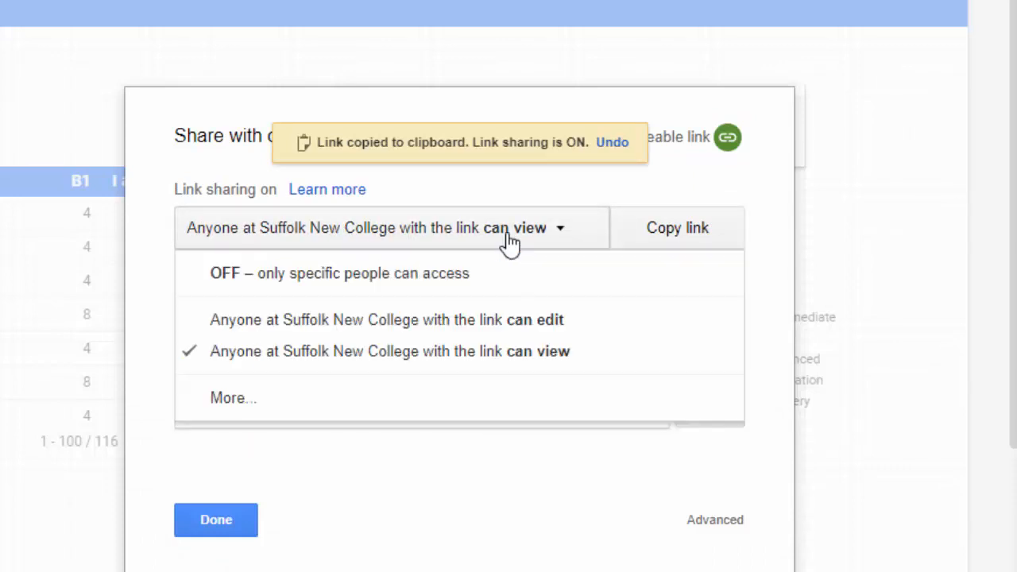
{"action": "left_click", "coordinate": [307, 404]}
{"action": "left_click", "coordinate": [367, 131]}
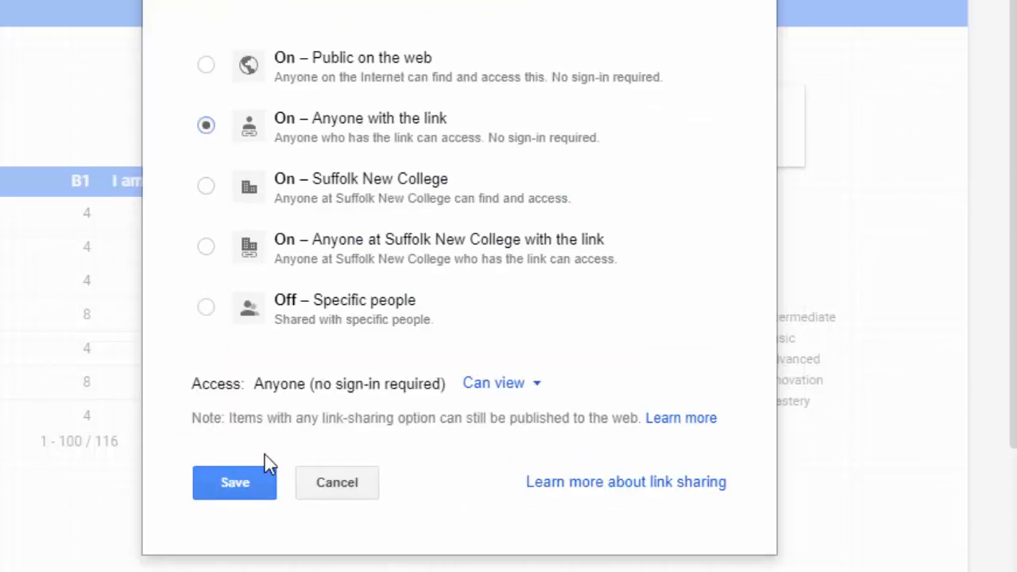
{"action": "left_click", "coordinate": [246, 486]}
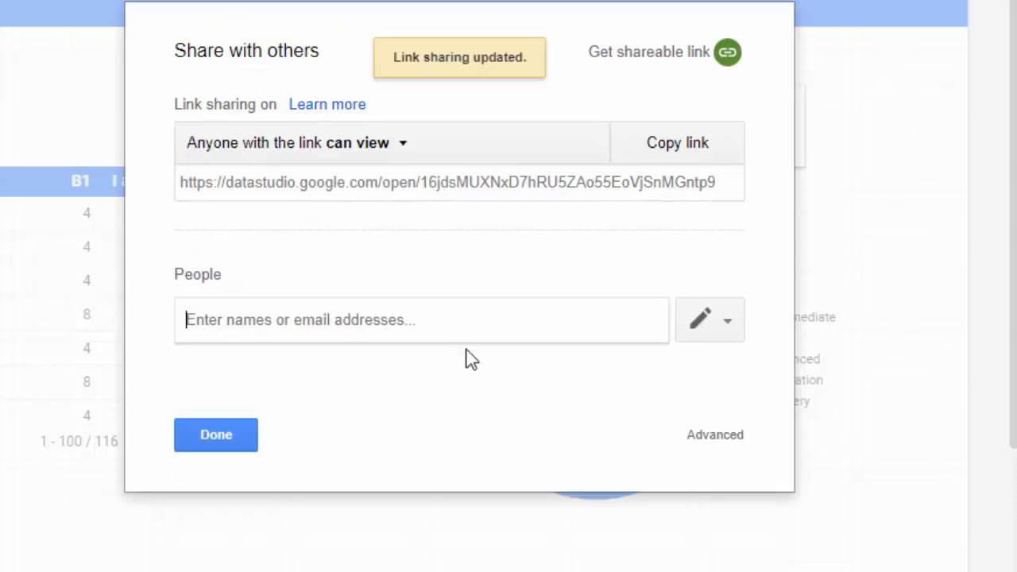
Copy the report link and close the sharing dialog
{"action": "left_click", "coordinate": [664, 158]}
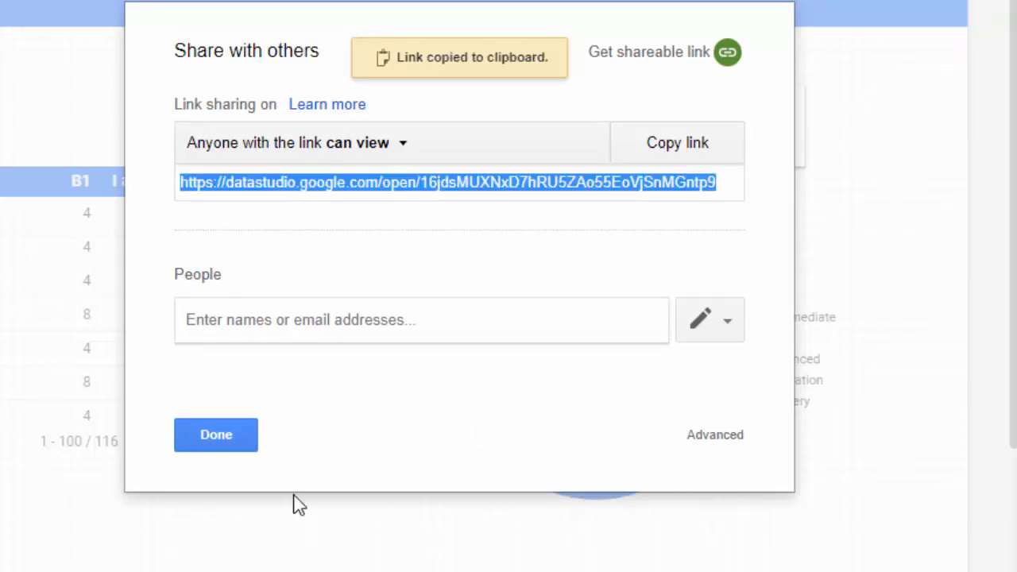
{"action": "left_click", "coordinate": [216, 437]}
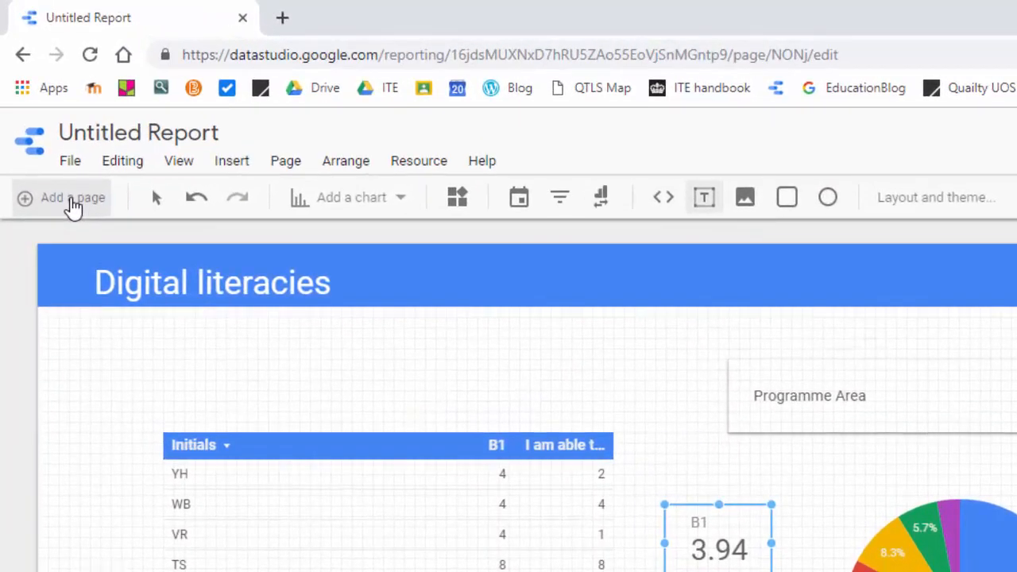
Add a new page to the report
{"action": "left_click", "coordinate": [73, 201]}
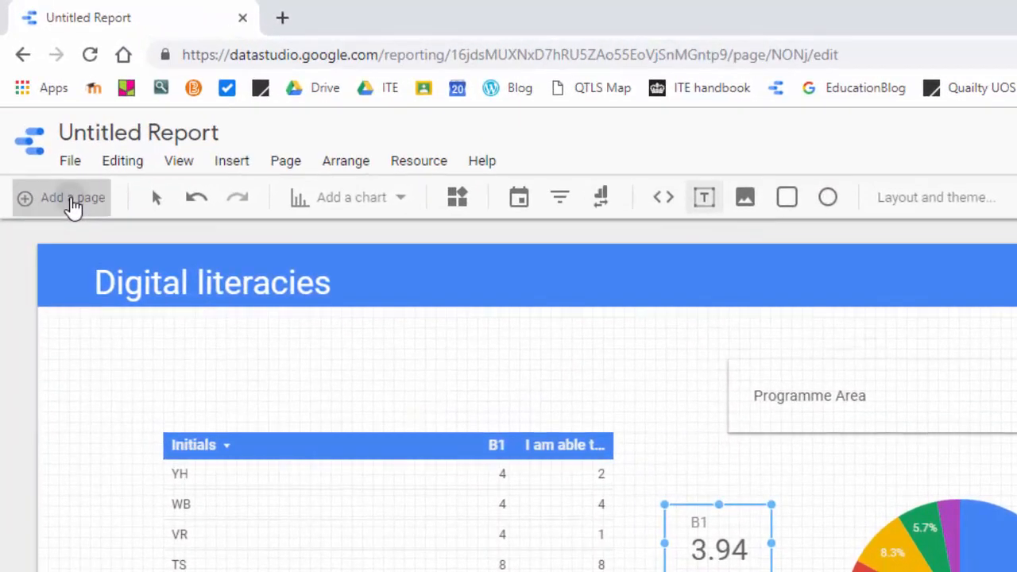